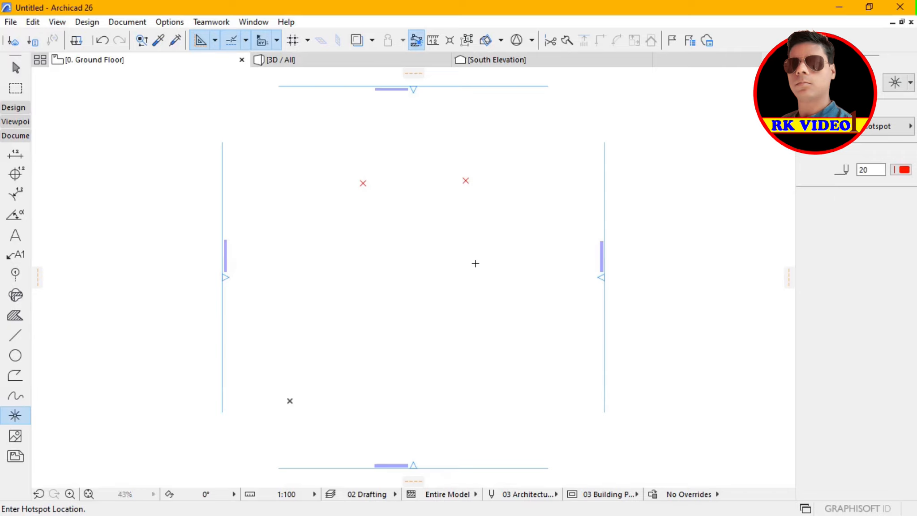
Complete the four-hotspot layout with the lower hotspots and draw a line between the two upper hotspots.
{"action": "left_click", "coordinate": [372, 264]}
{"action": "left_click", "coordinate": [17, 338]}
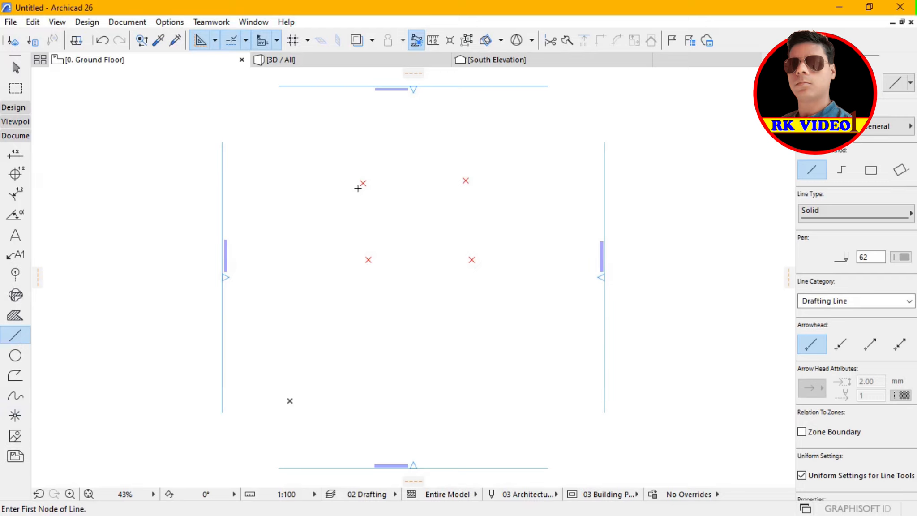
{"action": "left_click", "coordinate": [363, 183]}
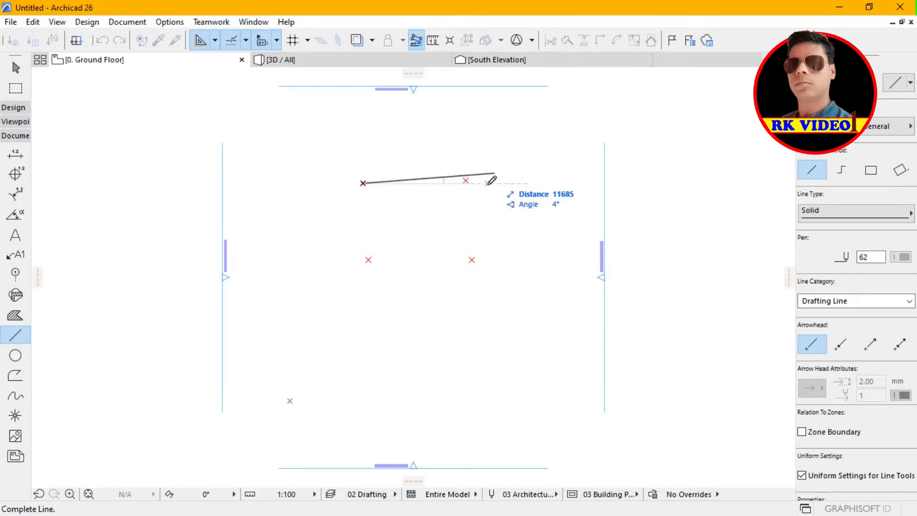
{"action": "left_click", "coordinate": [472, 188]}
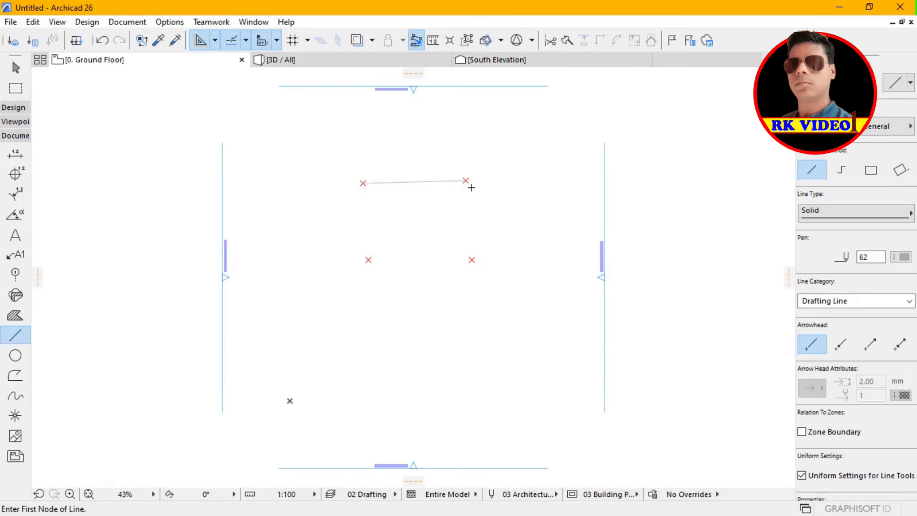
Draw lines along the right, lower and left sides through the hotspots to close the quadrilateral.
{"action": "left_click", "coordinate": [466, 181]}
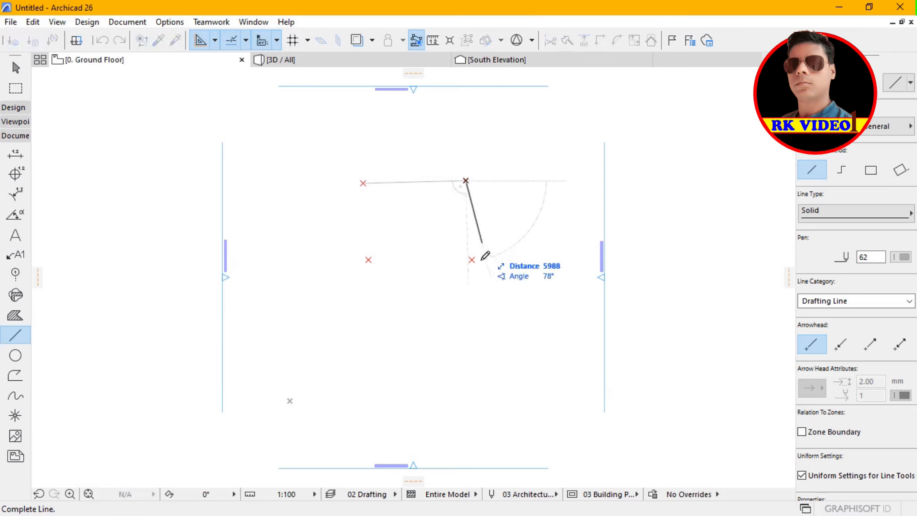
{"action": "left_click", "coordinate": [476, 267]}
{"action": "left_click", "coordinate": [475, 268]}
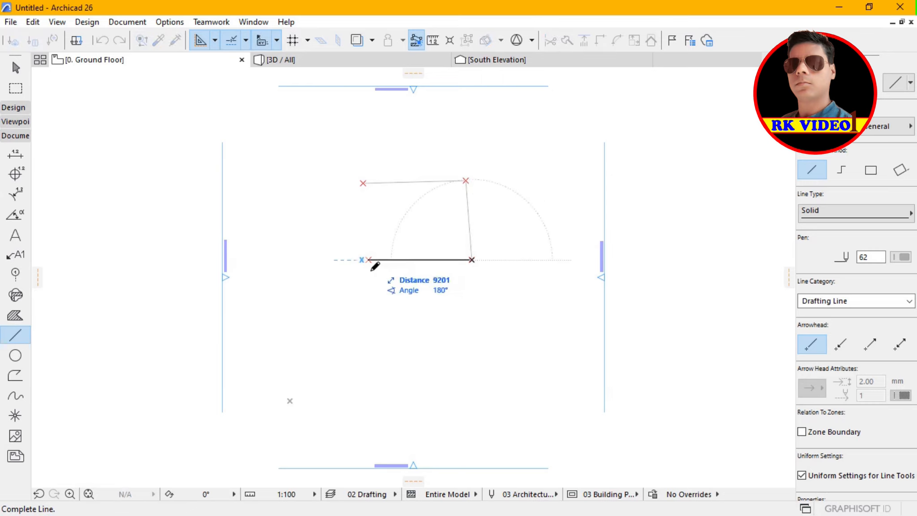
{"action": "left_click", "coordinate": [369, 261]}
{"action": "left_click", "coordinate": [369, 260]}
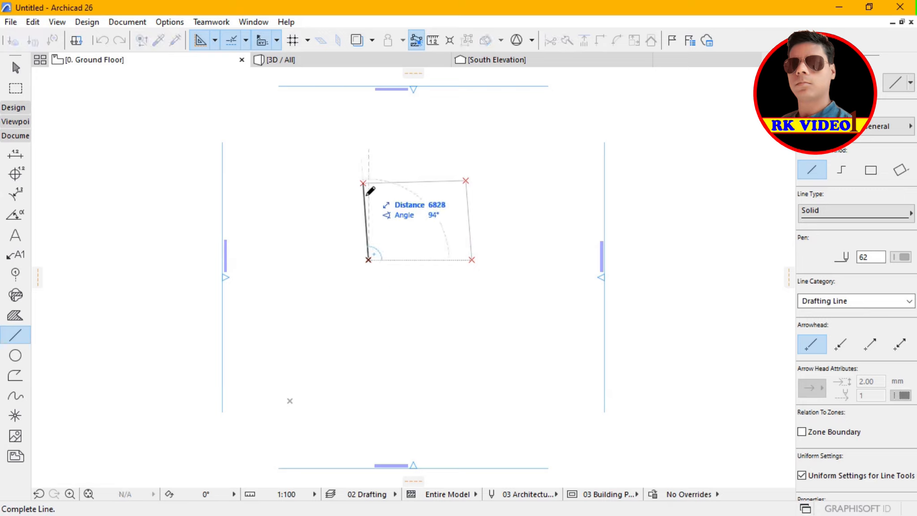
{"action": "left_click", "coordinate": [364, 184]}
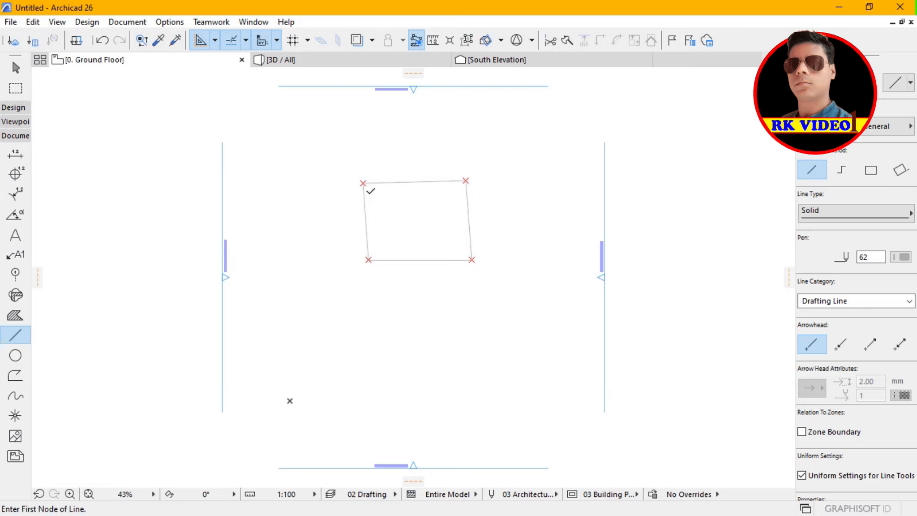
{"action": "key", "text": "Escape"}
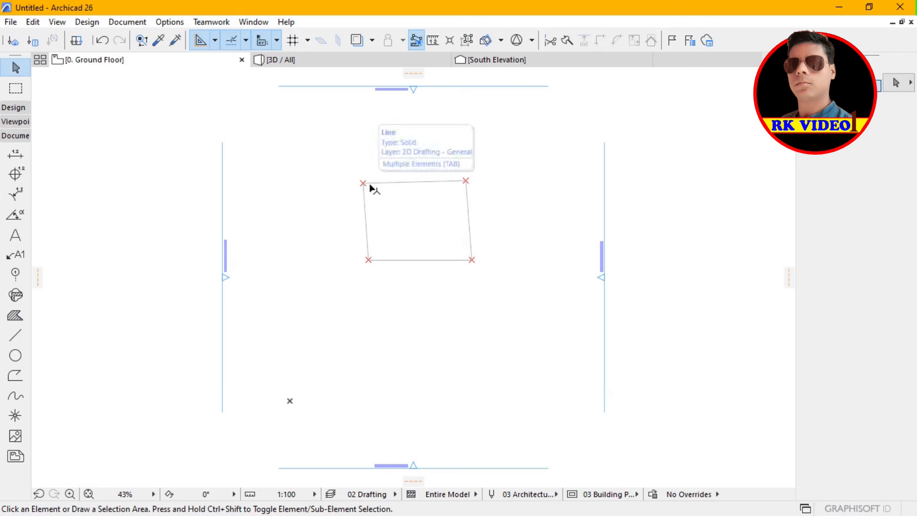
Set the pen of the quadrilateral's upper line to 16.
{"action": "left_click", "coordinate": [388, 182]}
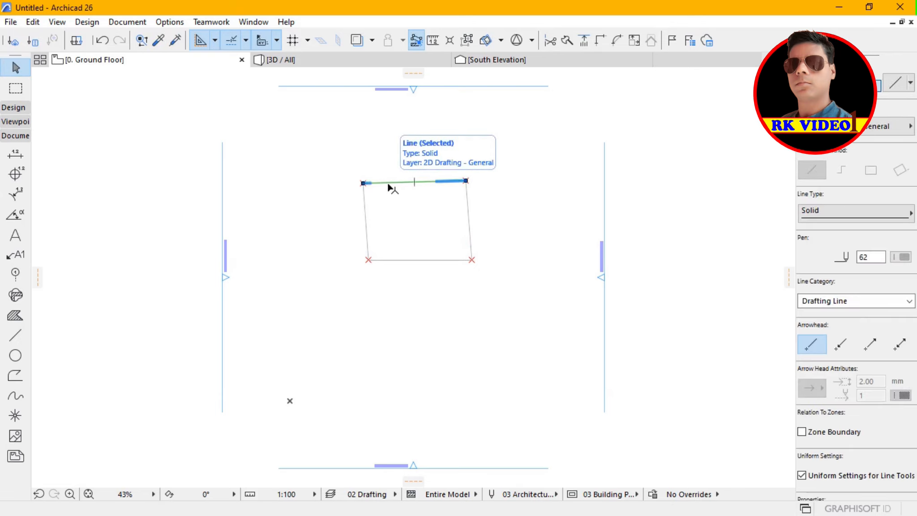
{"action": "left_click", "coordinate": [903, 257]}
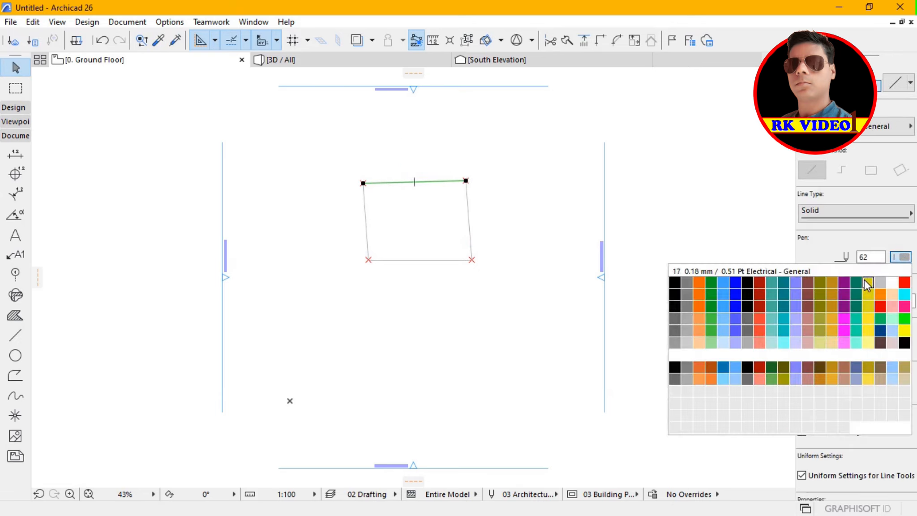
{"action": "left_click", "coordinate": [856, 282]}
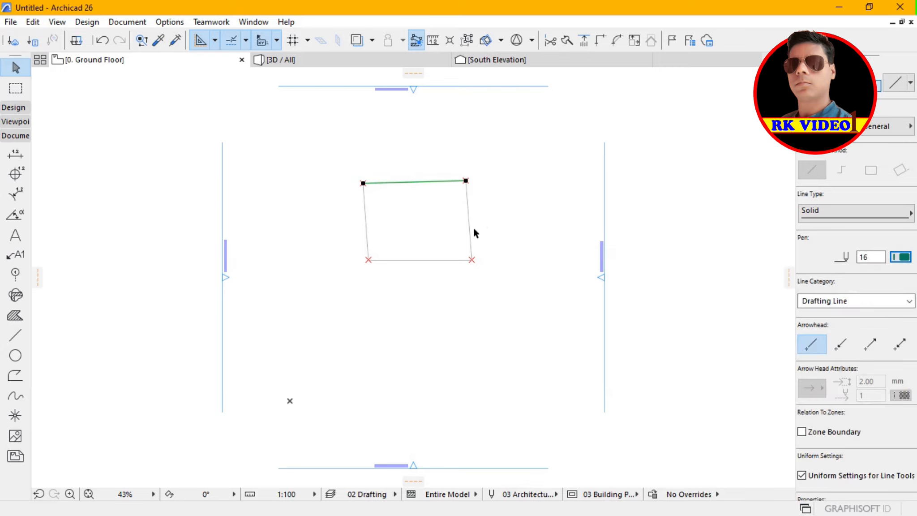
Set the pen of the quadrilateral's right, lower and left lines to 10.
{"action": "left_click", "coordinate": [469, 239]}
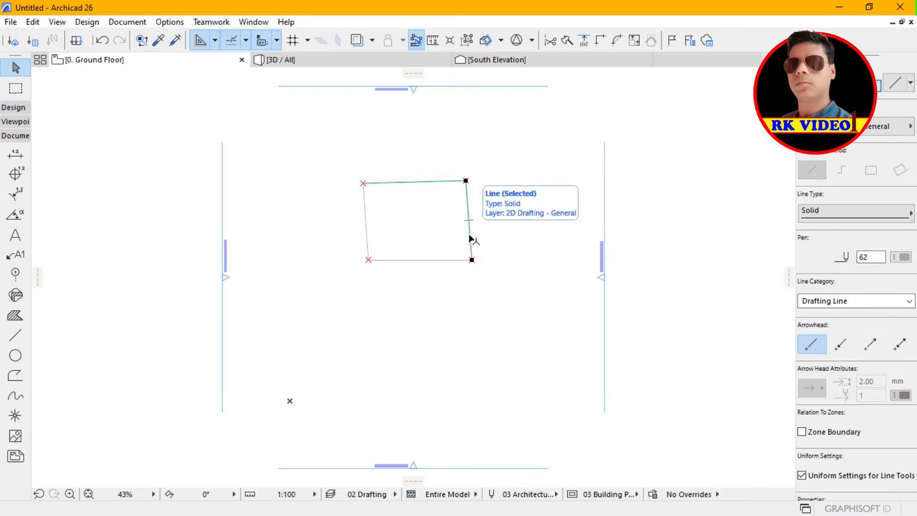
{"action": "left_click", "coordinate": [902, 257]}
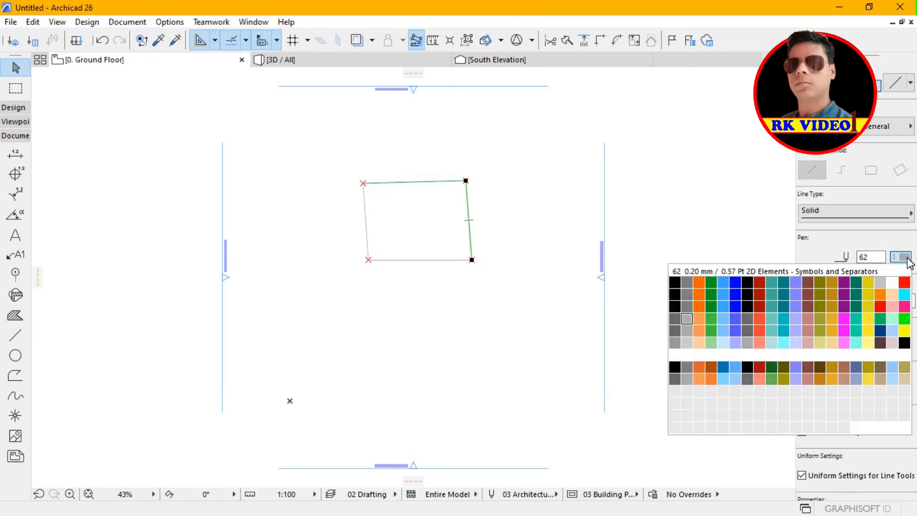
{"action": "left_click", "coordinate": [784, 284]}
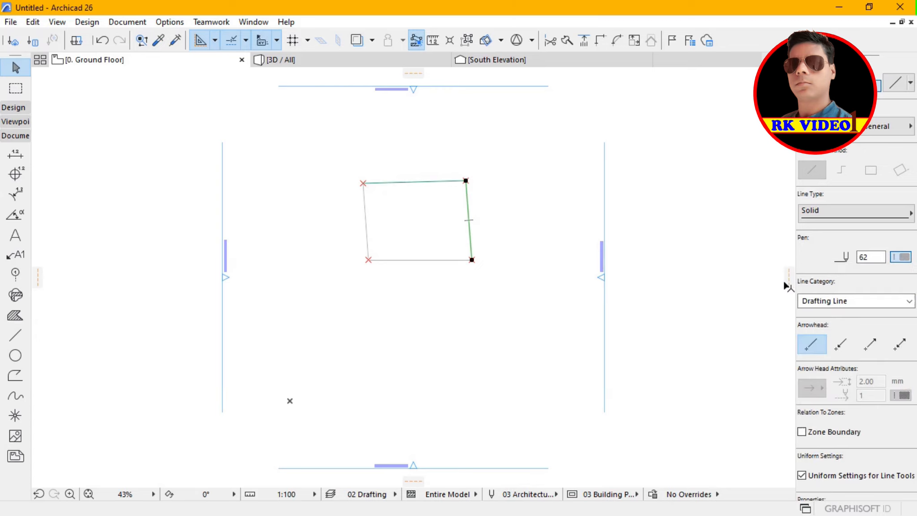
{"action": "left_click", "coordinate": [429, 261]}
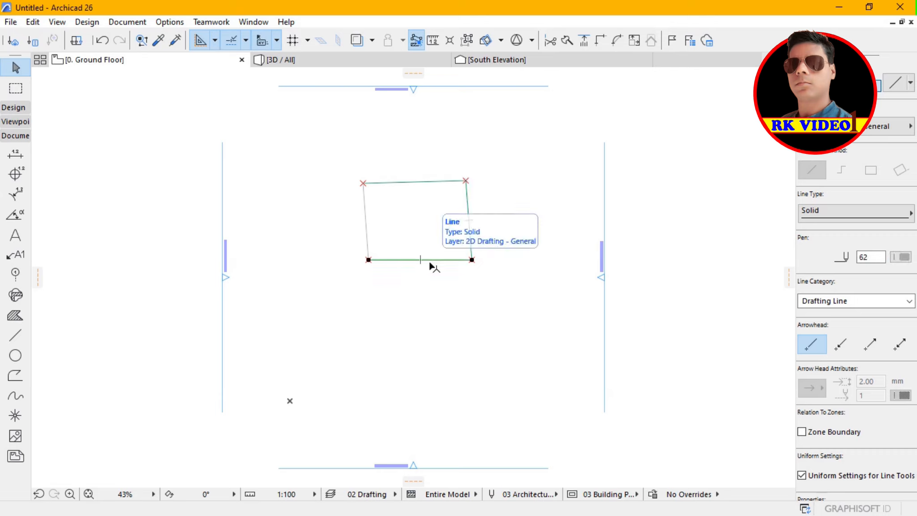
{"action": "left_click", "coordinate": [901, 257]}
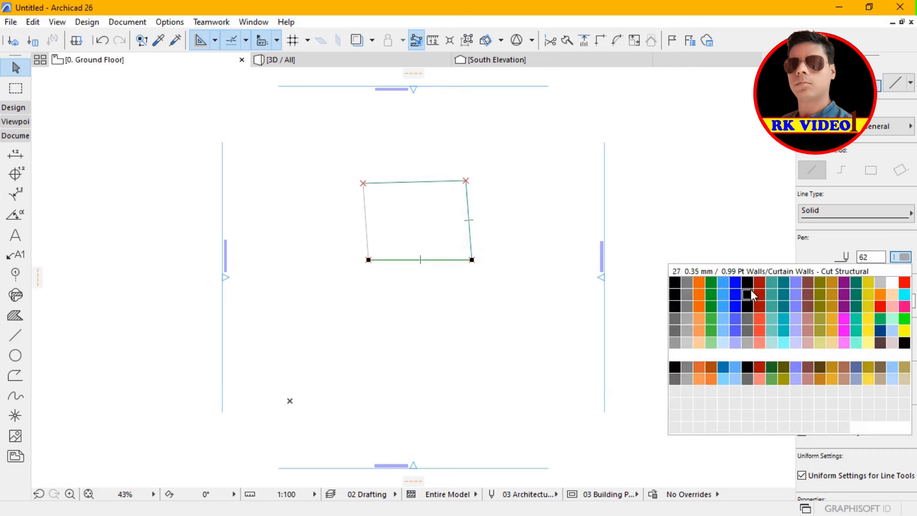
{"action": "left_click", "coordinate": [784, 282]}
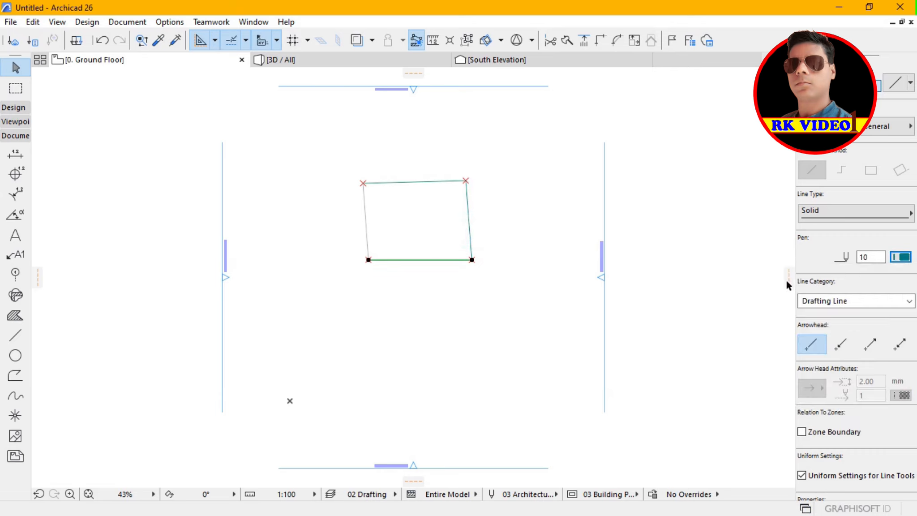
{"action": "left_click", "coordinate": [366, 218]}
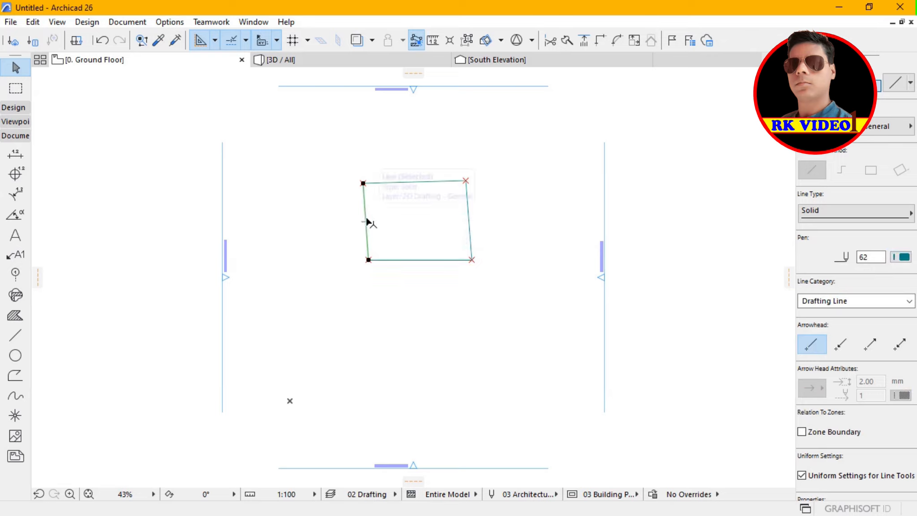
{"action": "left_click", "coordinate": [902, 257]}
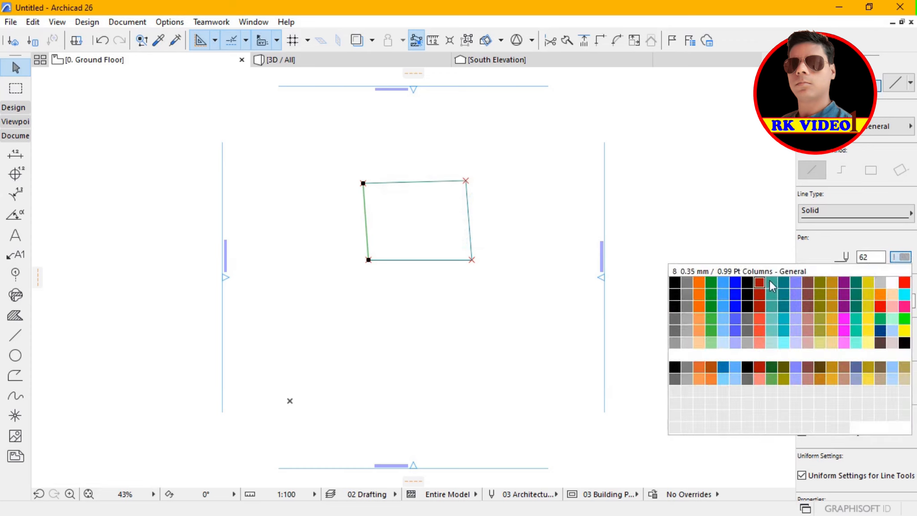
{"action": "left_click", "coordinate": [784, 284]}
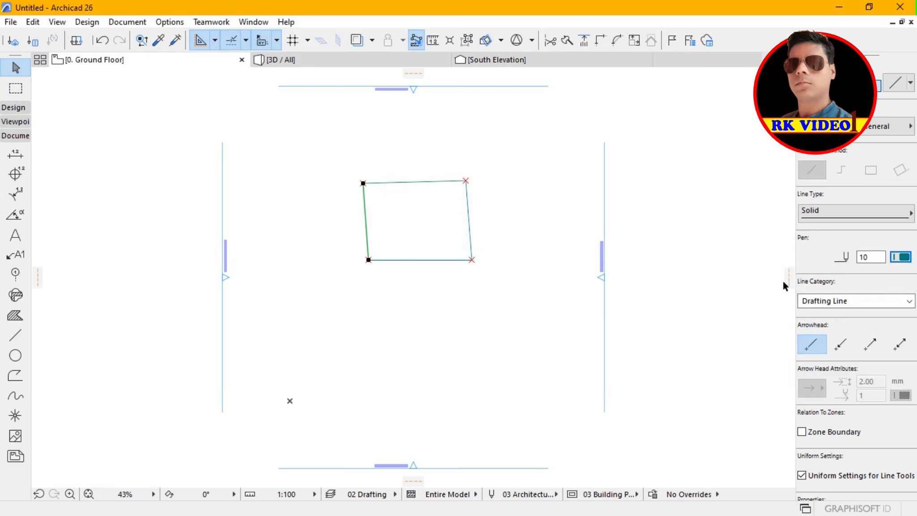
{"action": "left_click", "coordinate": [509, 169]}
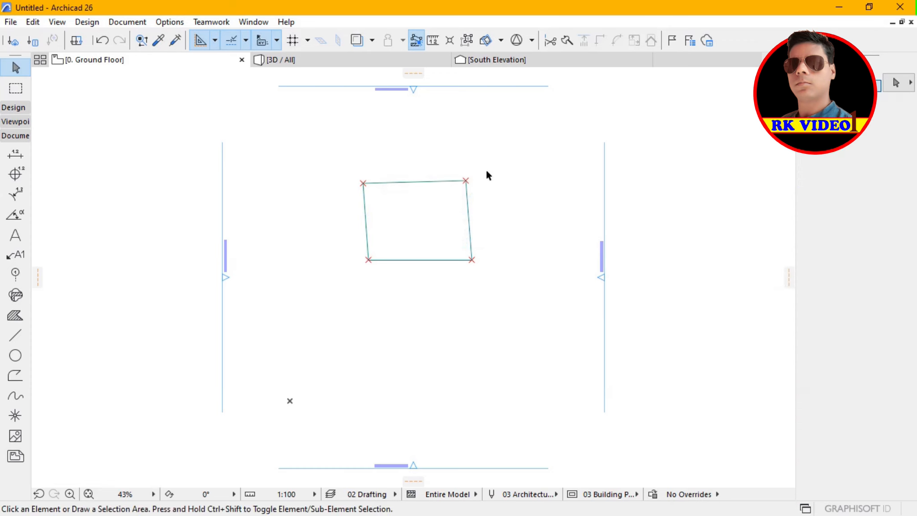
Set the pen of the quadrilateral's right line to 15, the purple Mechanical - General pen.
{"action": "left_click", "coordinate": [467, 183]}
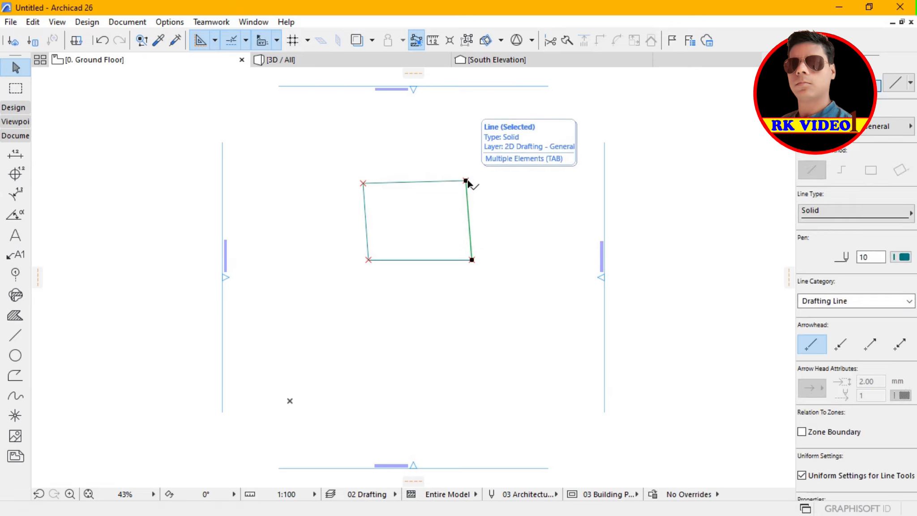
{"action": "left_click", "coordinate": [904, 257]}
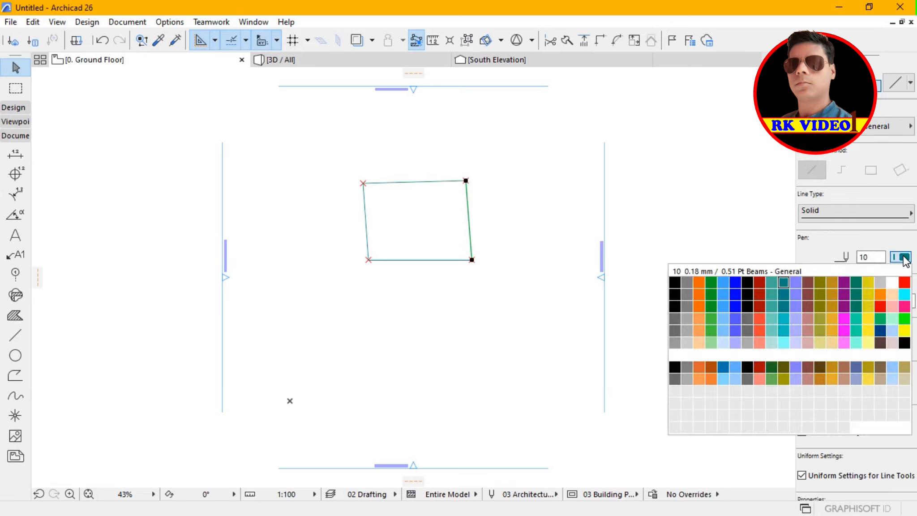
{"action": "left_click", "coordinate": [845, 283]}
{"action": "left_click", "coordinate": [500, 186]}
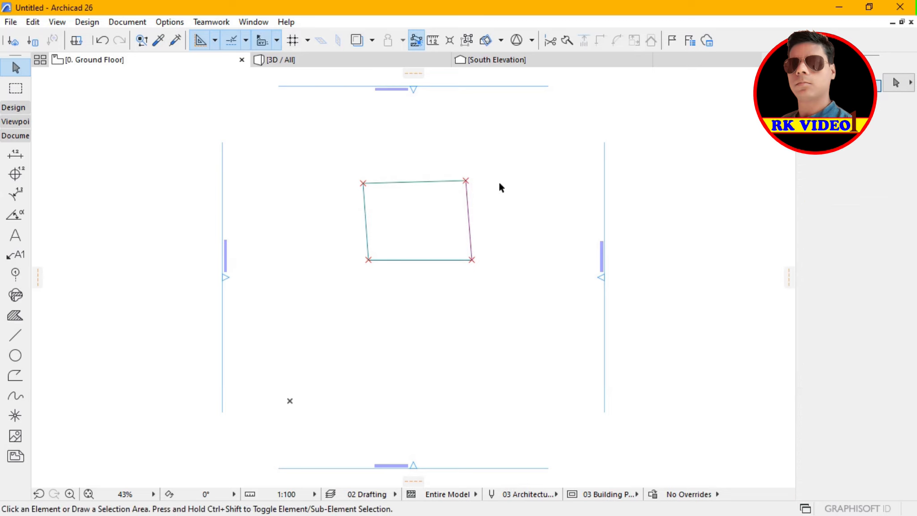
Undo the last pen change on the right line and clear the selection.
{"action": "left_click", "coordinate": [467, 182]}
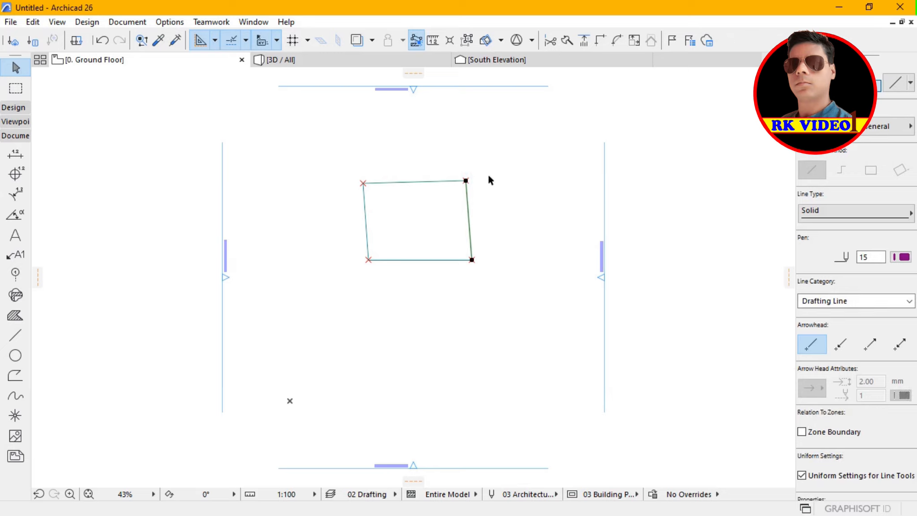
{"action": "left_click", "coordinate": [367, 262]}
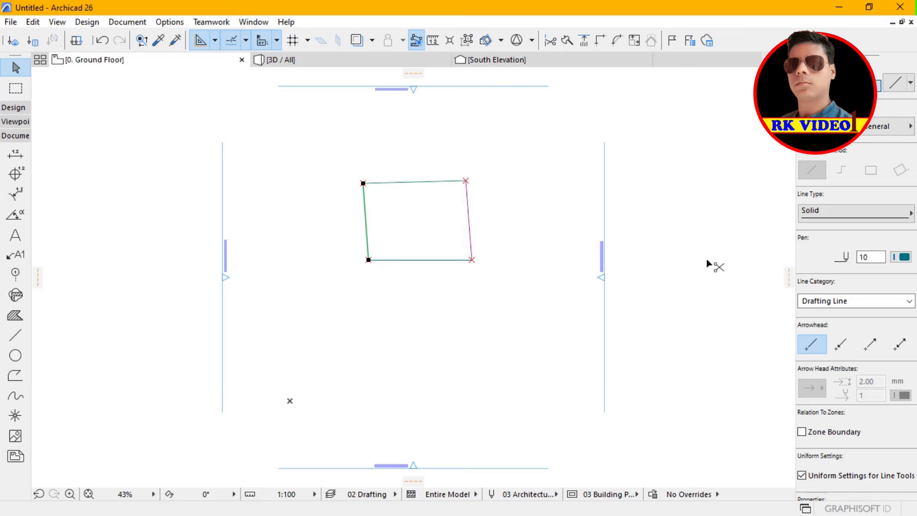
{"action": "key", "text": "ctrl+z"}
{"action": "left_click", "coordinate": [492, 150]}
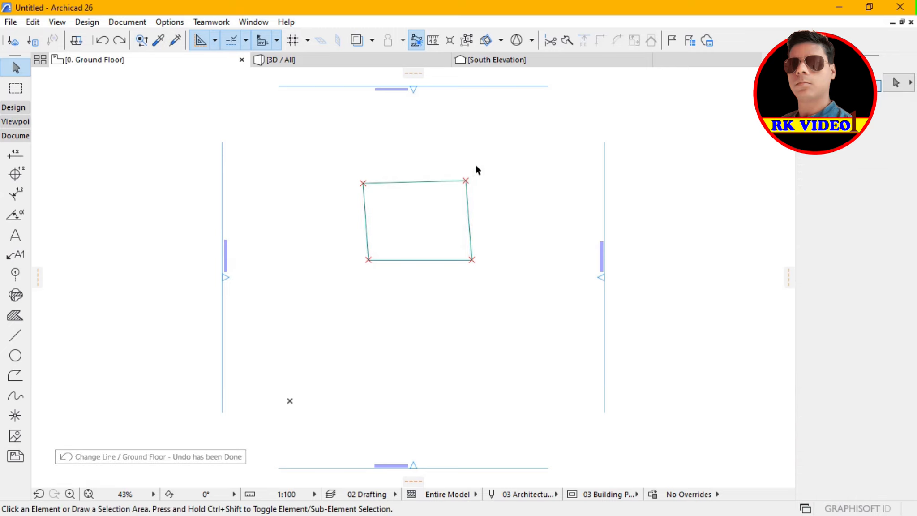
Try to select the hotspot at the quadrilateral's upper-right corner.
{"action": "left_click", "coordinate": [468, 182]}
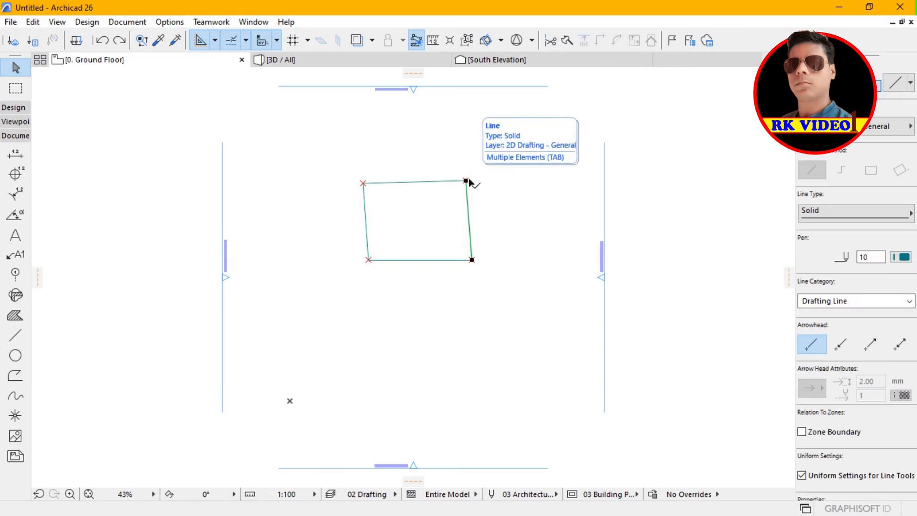
{"action": "left_click", "coordinate": [492, 187]}
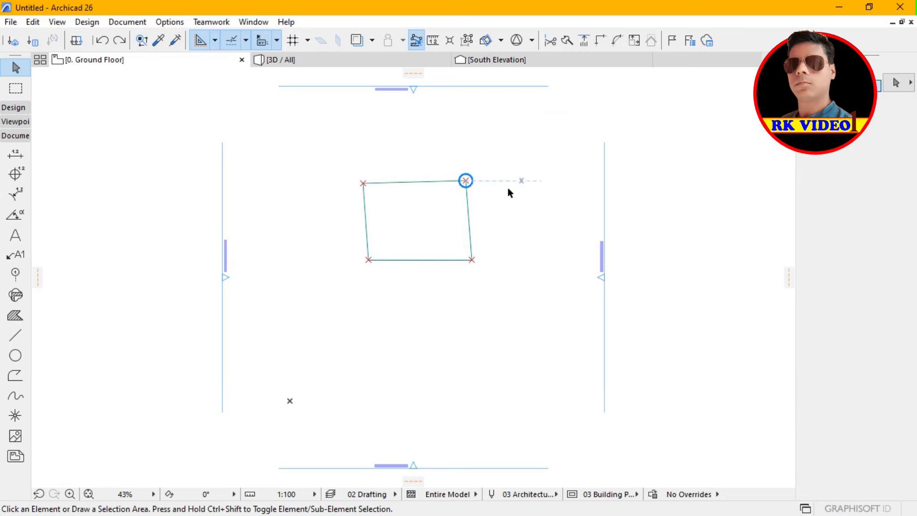
{"action": "left_click", "coordinate": [513, 157]}
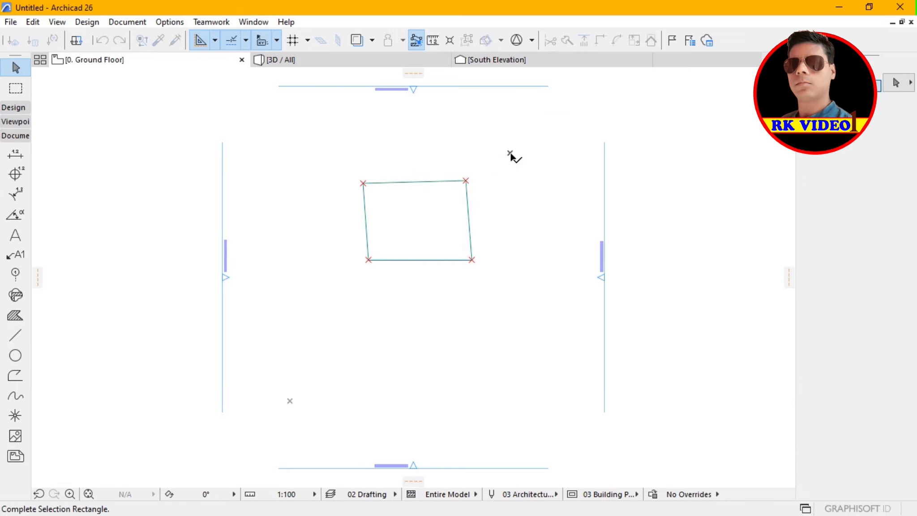
{"action": "left_click", "coordinate": [510, 153]}
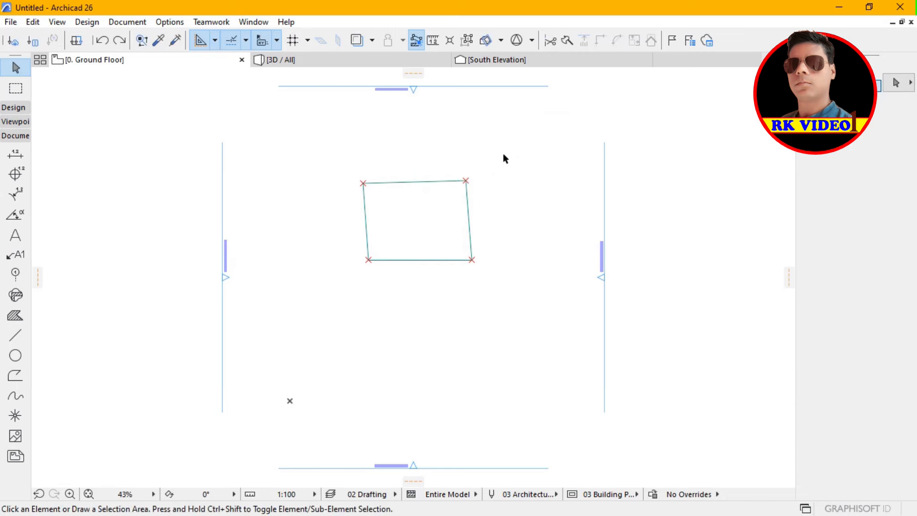
Set the pen of the hotspot at the quadrilateral's upper-right corner to the blue pen 6, leaving the adjoining lines out of the selection.
{"action": "left_click", "coordinate": [457, 166]}
{"action": "left_click", "coordinate": [498, 206]}
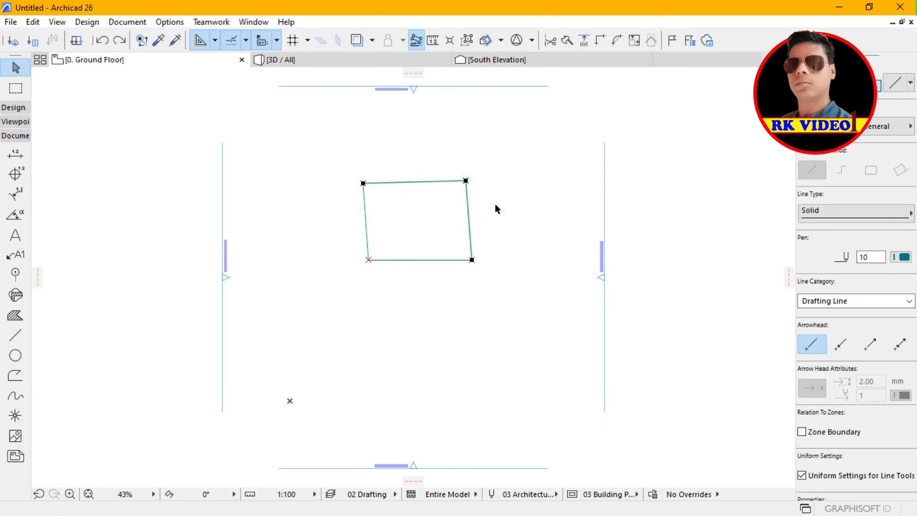
{"action": "left_click", "coordinate": [469, 224], "text": "ctrl"}
{"action": "key", "text": "ctrl+z"}
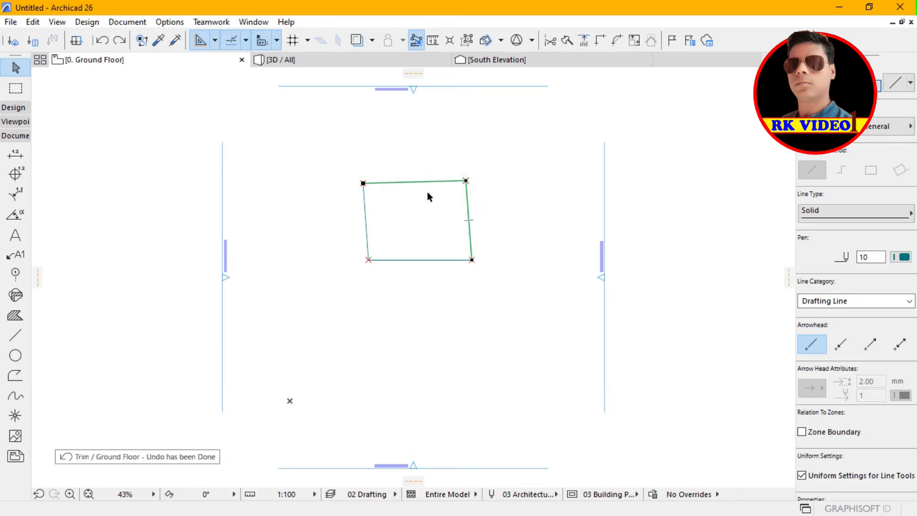
{"action": "left_click", "coordinate": [472, 236], "text": "shift"}
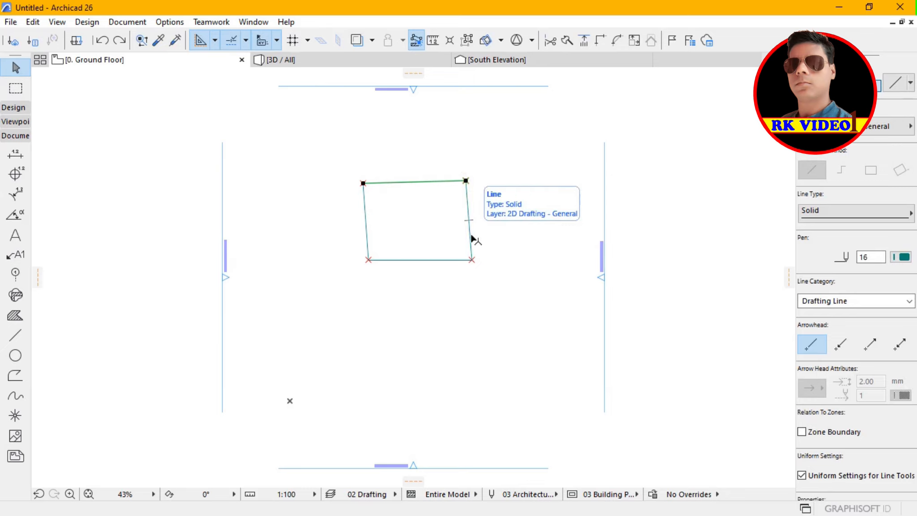
{"action": "left_click", "coordinate": [407, 185], "text": "shift"}
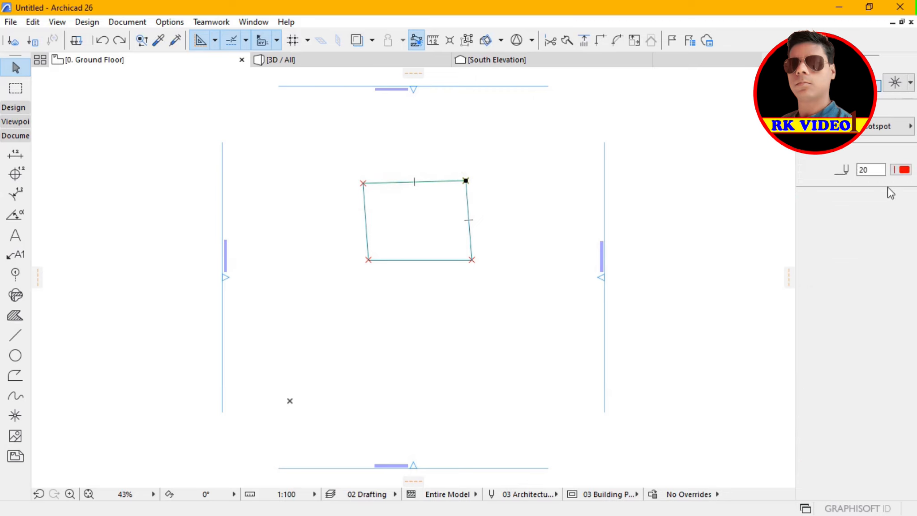
{"action": "left_click", "coordinate": [904, 170]}
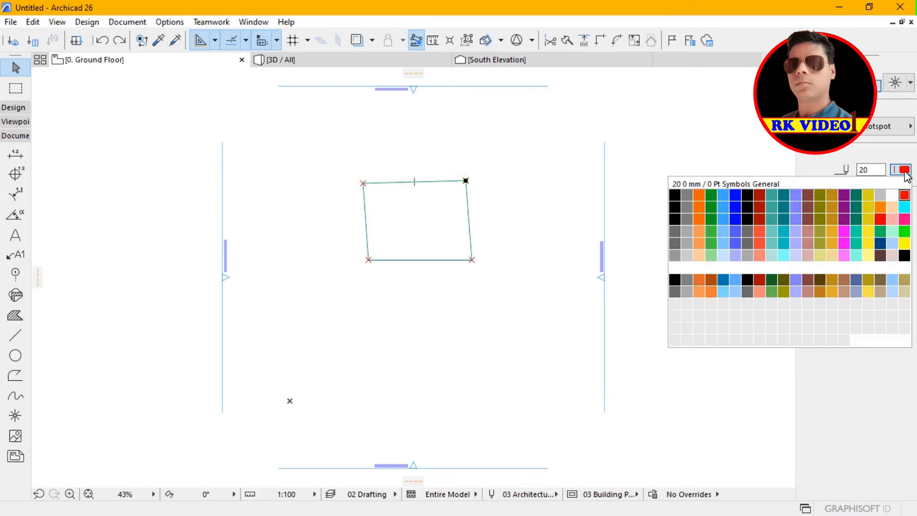
{"action": "left_click", "coordinate": [736, 197]}
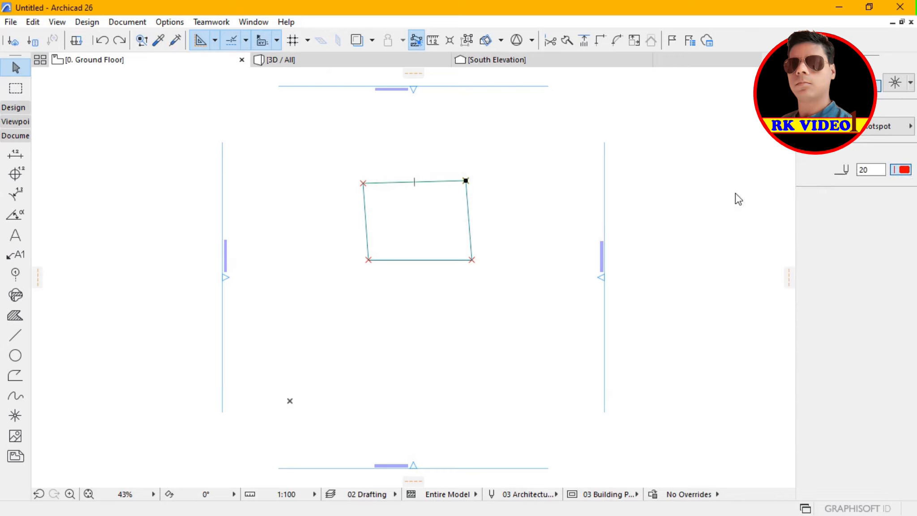
{"action": "left_click", "coordinate": [517, 223]}
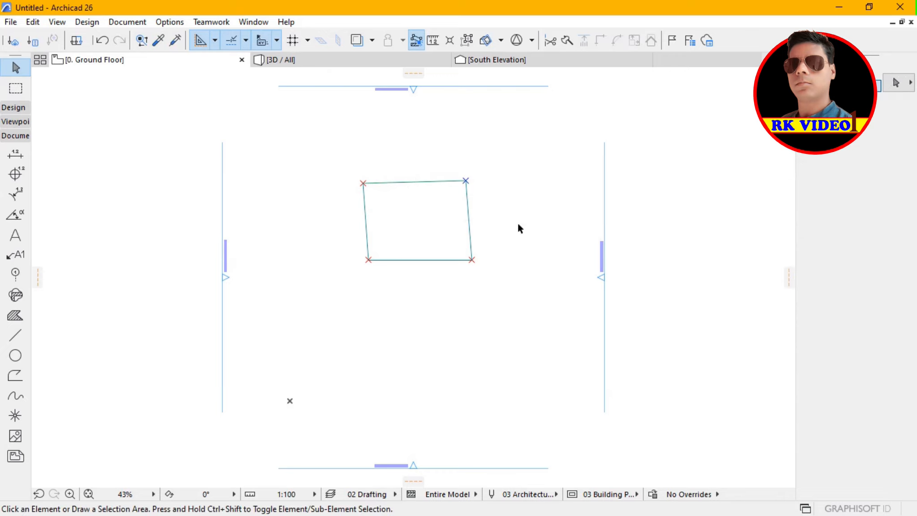
{"action": "left_click", "coordinate": [475, 265]}
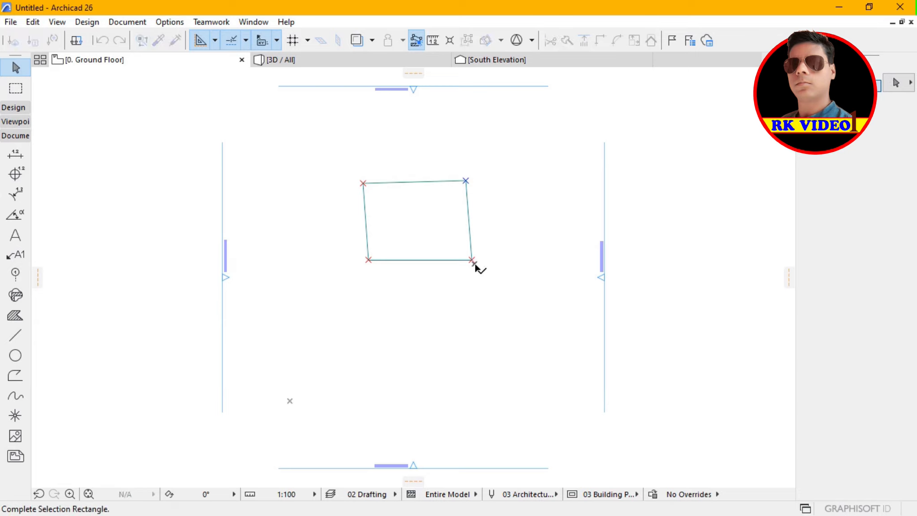
{"action": "left_click", "coordinate": [475, 264]}
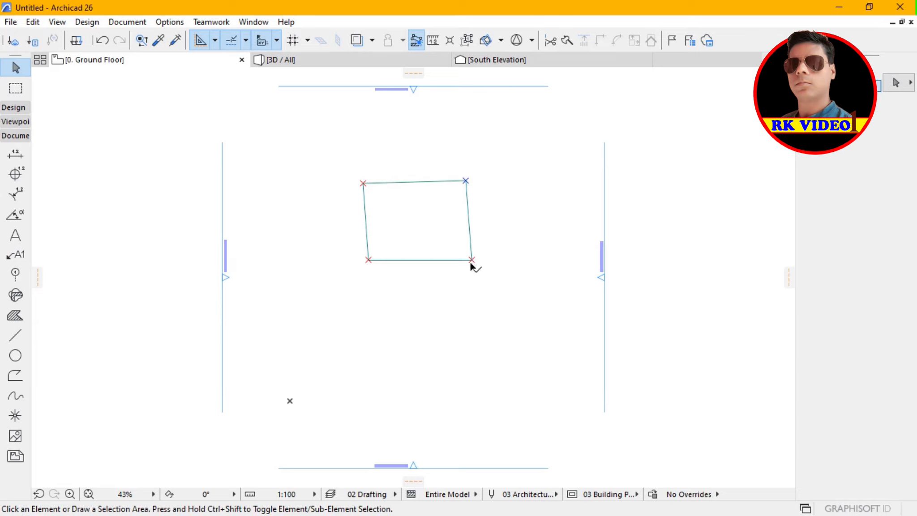
{"action": "left_click", "coordinate": [471, 264]}
{"action": "left_click", "coordinate": [472, 260]}
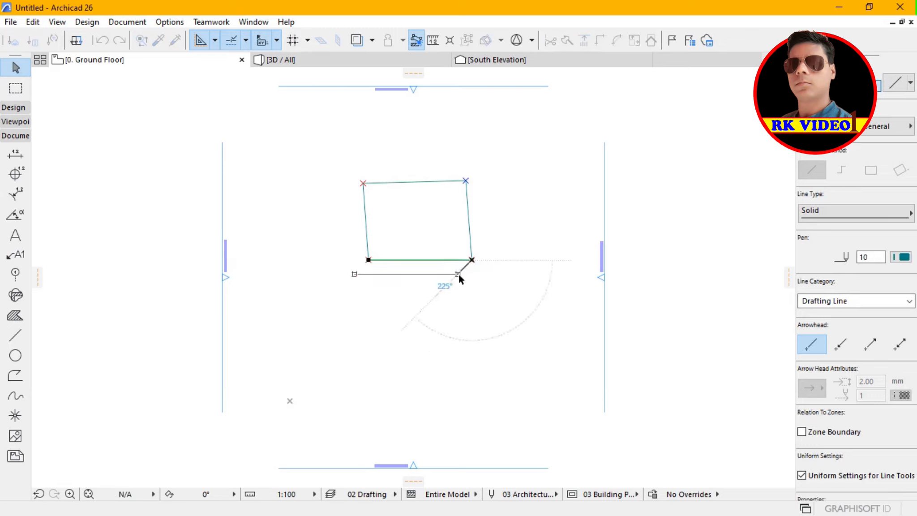
{"action": "key", "text": "Escape"}
{"action": "key", "text": "Escape"}
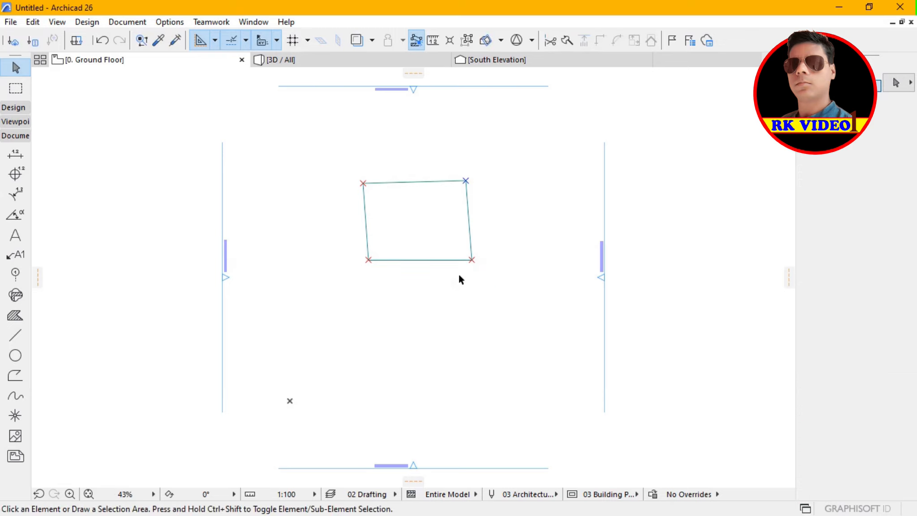
Set the pen of the hotspot at the quadrilateral's lower-right corner to the blue pen 6 and clear the selection.
{"action": "left_click", "coordinate": [460, 245]}
{"action": "left_click", "coordinate": [483, 267]}
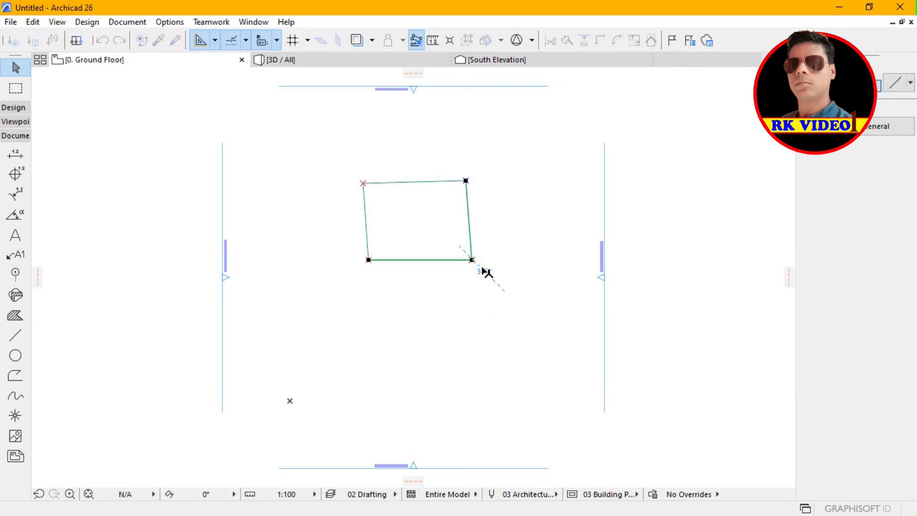
{"action": "left_click", "coordinate": [442, 265], "text": "shift"}
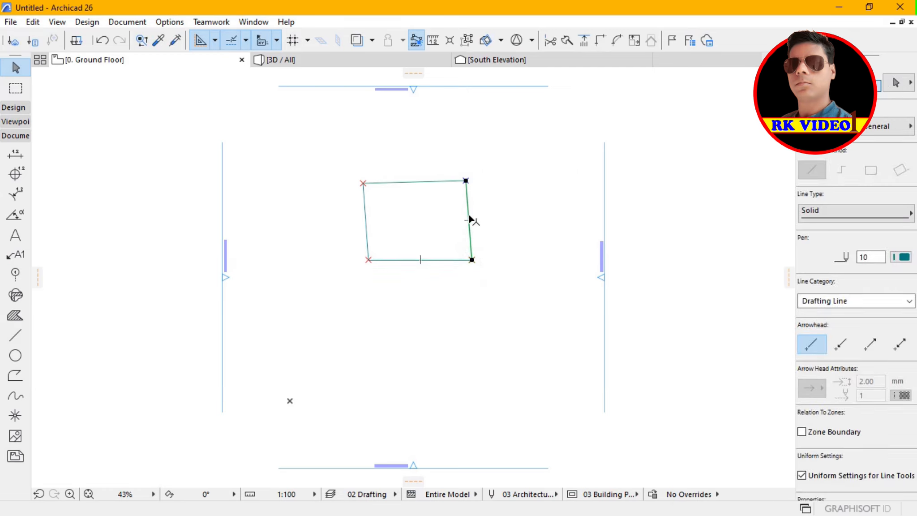
{"action": "left_click", "coordinate": [471, 219], "text": "shift"}
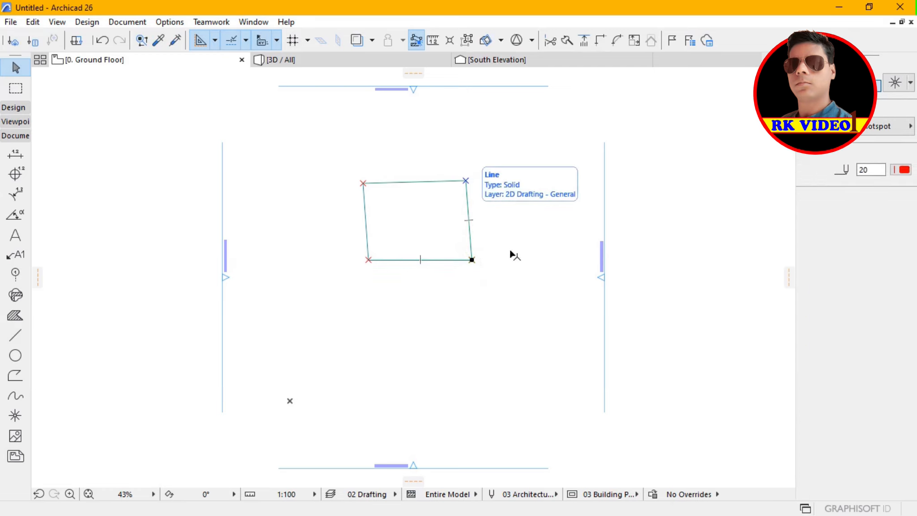
{"action": "left_click", "coordinate": [905, 170]}
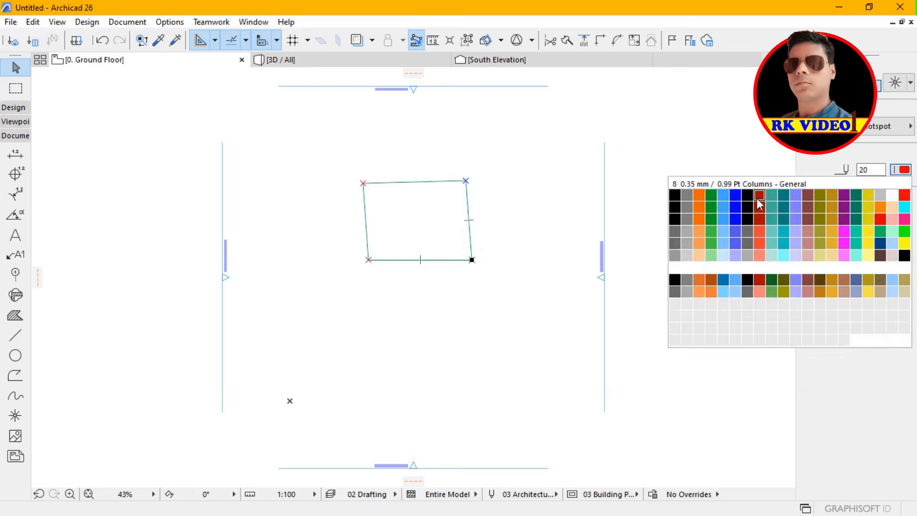
{"action": "left_click", "coordinate": [735, 197]}
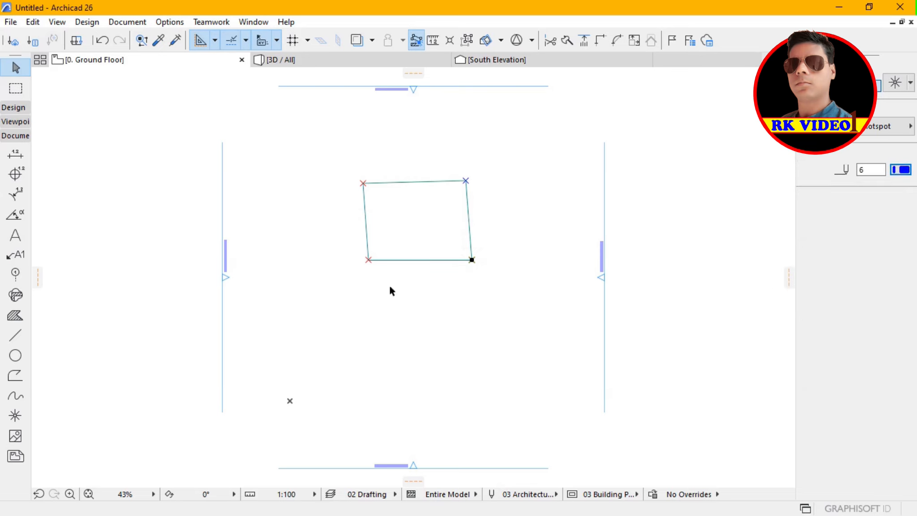
{"action": "left_click", "coordinate": [352, 252]}
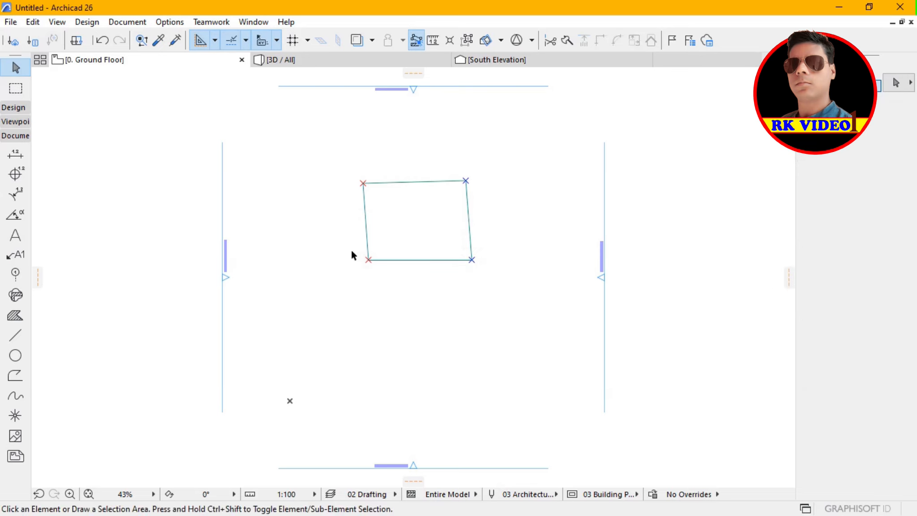
Set the pen of the hotspot at the quadrilateral's lower-left corner to the blue pen 6 and clear the selection.
{"action": "left_click", "coordinate": [351, 250]}
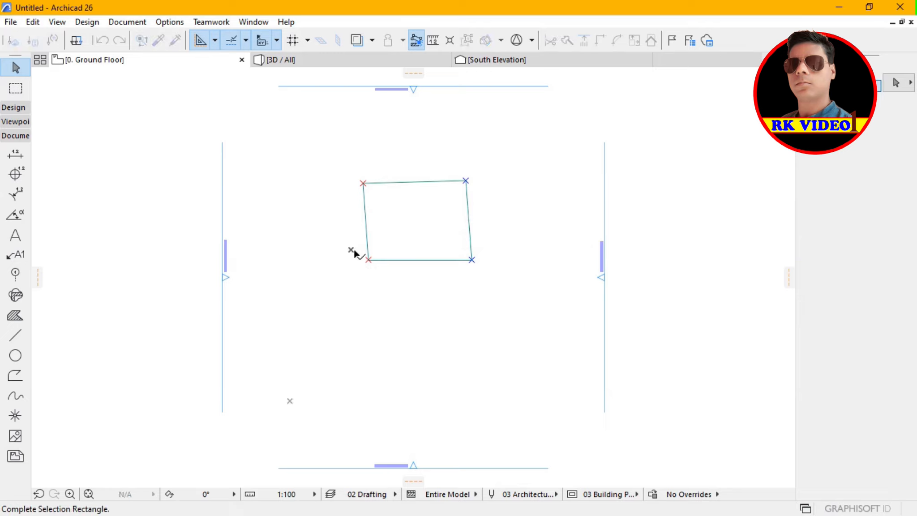
{"action": "left_click", "coordinate": [390, 270]}
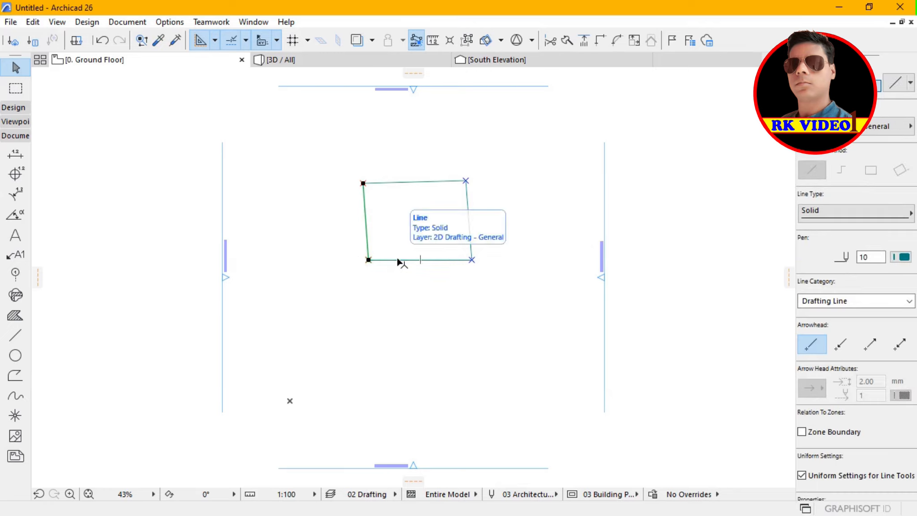
{"action": "left_click", "coordinate": [368, 235], "text": "shift"}
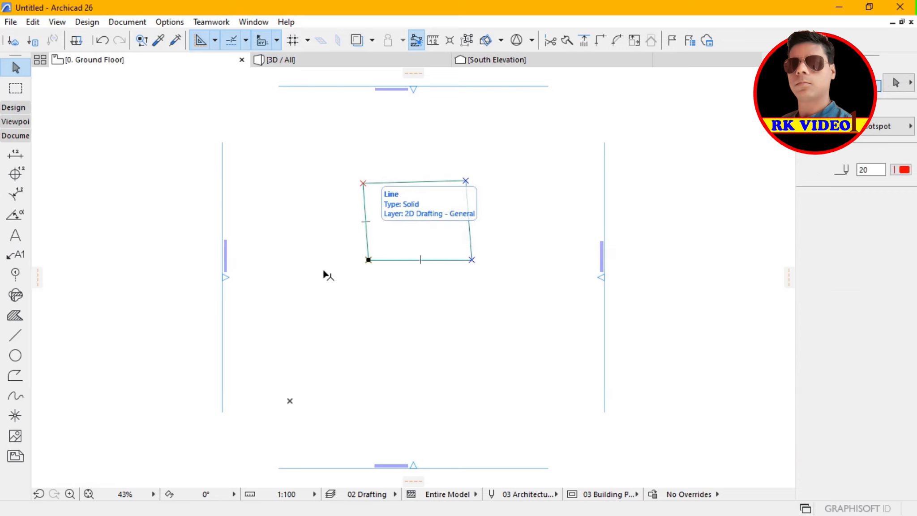
{"action": "left_click", "coordinate": [903, 170]}
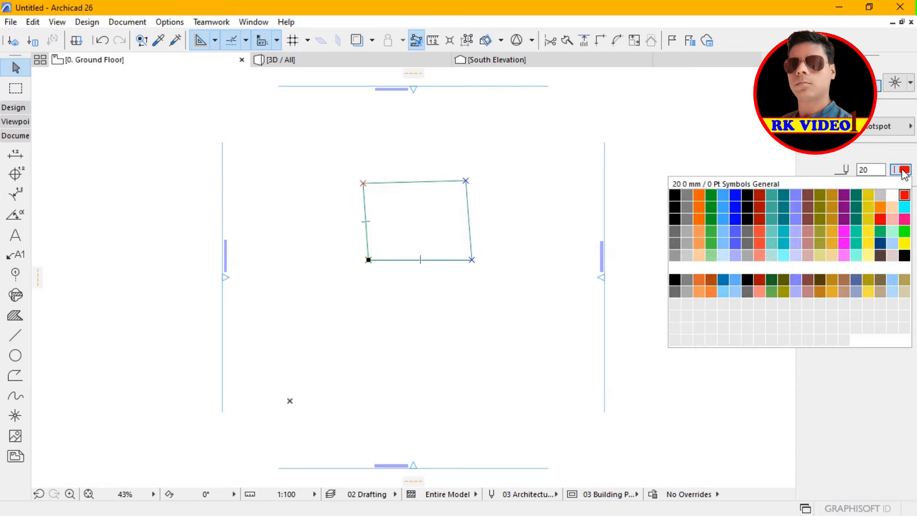
{"action": "left_click", "coordinate": [735, 197]}
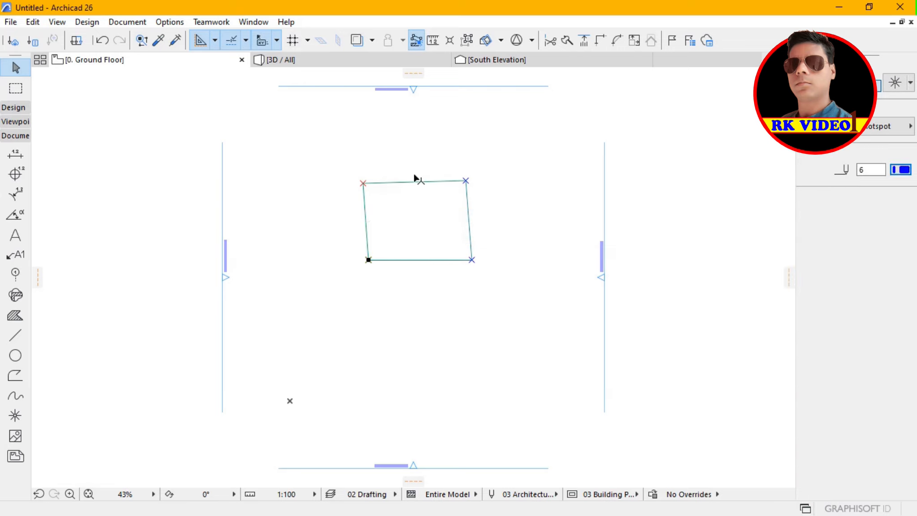
{"action": "key", "text": "Escape"}
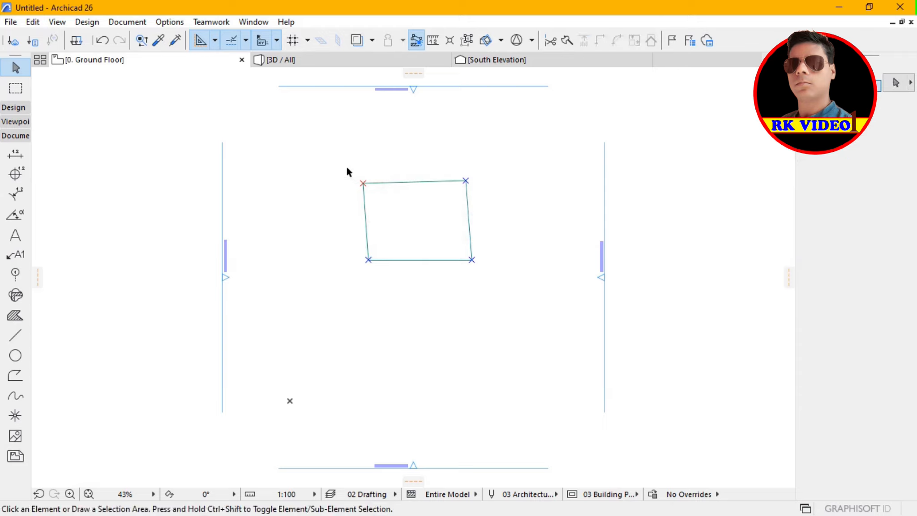
Set the pen of the hotspot at the quadrilateral's upper-left corner to the blue pen 6 and clear the selection.
{"action": "left_click_drag", "start_coordinate": [343, 167], "coordinate": [376, 191]}
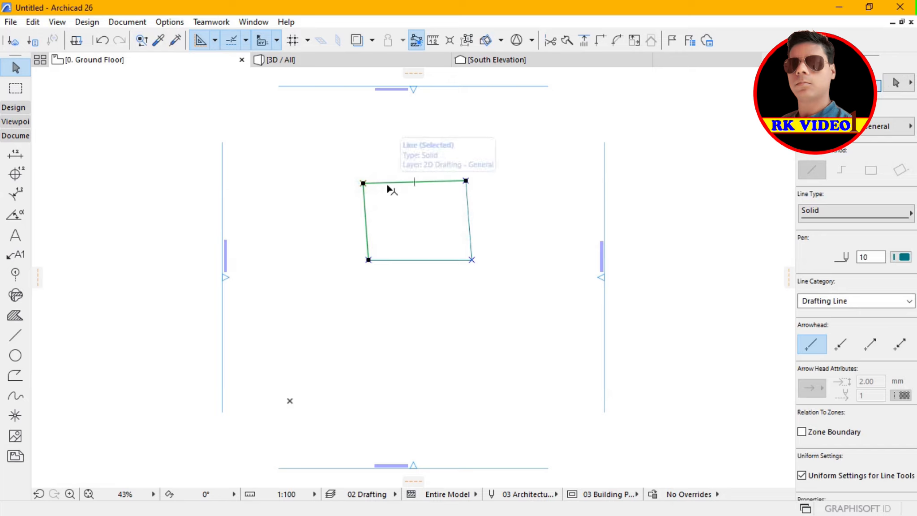
{"action": "left_click", "coordinate": [386, 184], "text": "shift"}
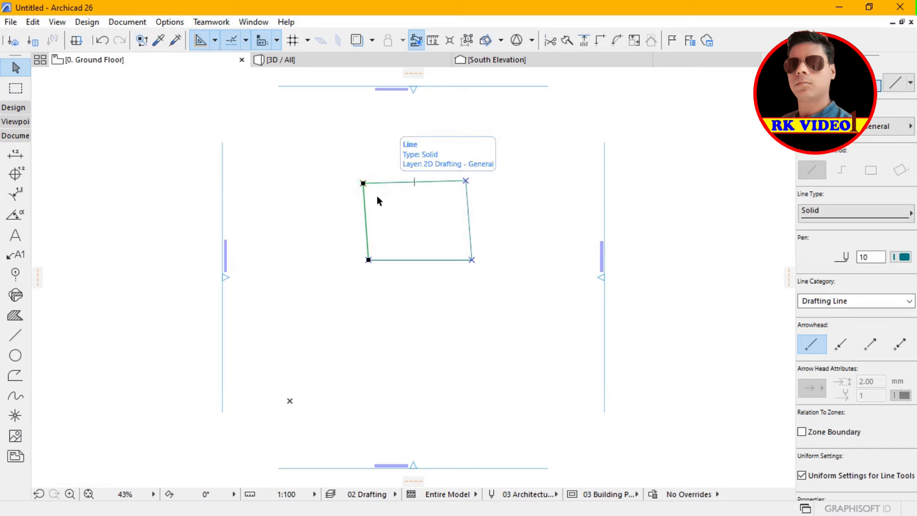
{"action": "left_click", "coordinate": [366, 218], "text": "shift"}
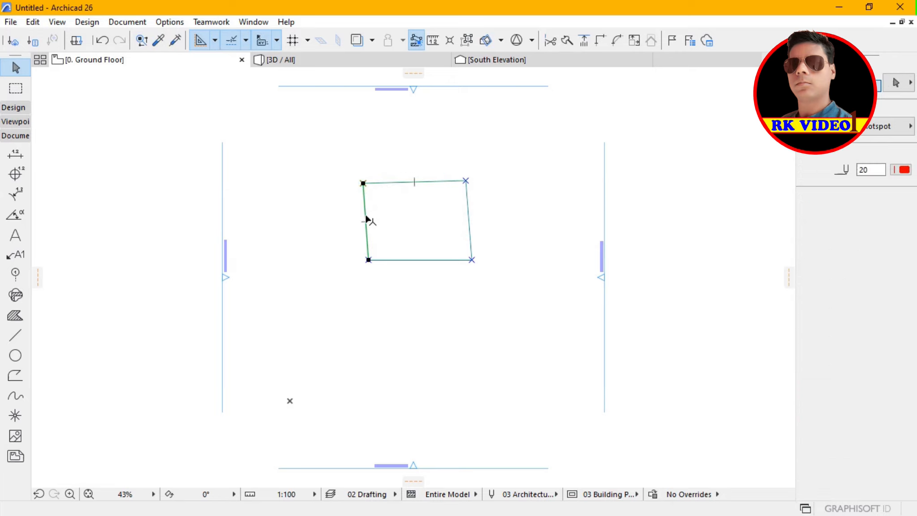
{"action": "left_click", "coordinate": [902, 170]}
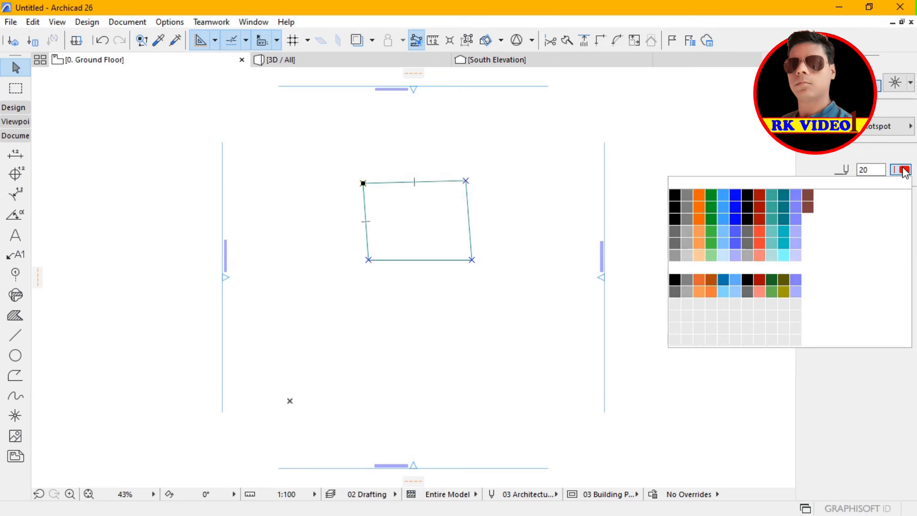
{"action": "left_click", "coordinate": [733, 195]}
{"action": "left_click", "coordinate": [643, 229]}
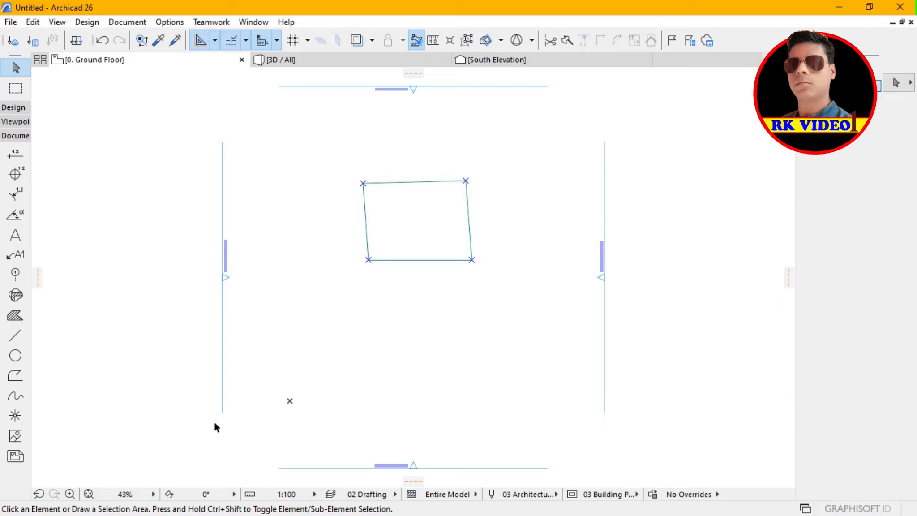
Restore the ground floor plan to a smaller floating window and fit the whole plan inside it.
{"action": "left_click", "coordinate": [70, 493]}
{"action": "left_click", "coordinate": [331, 160]}
{"action": "left_click", "coordinate": [510, 307]}
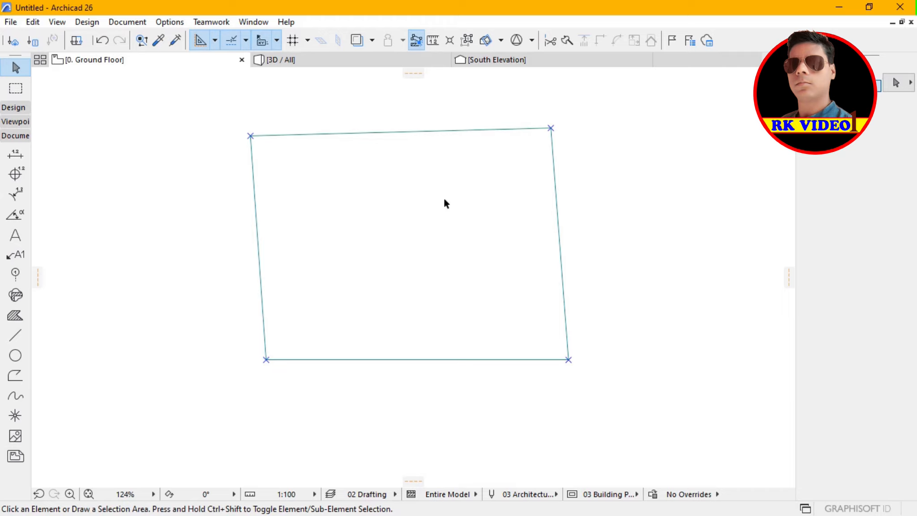
{"action": "left_click", "coordinate": [901, 22]}
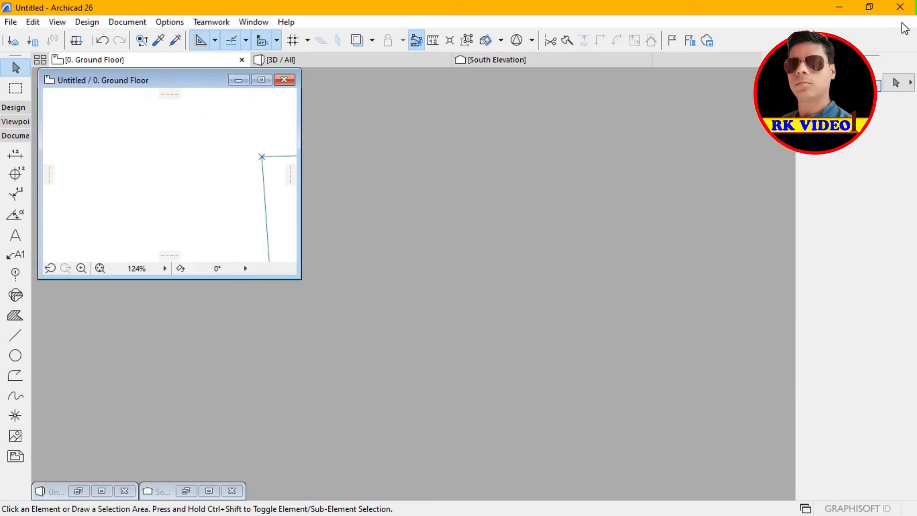
{"action": "left_click", "coordinate": [100, 268]}
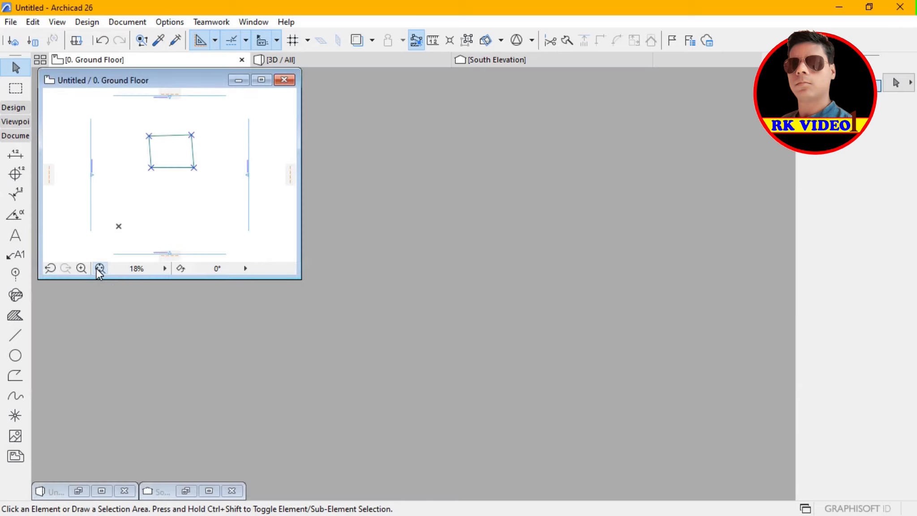
Create a new library object and place its editor window beside the floating ground floor plan.
{"action": "left_click", "coordinate": [14, 25]}
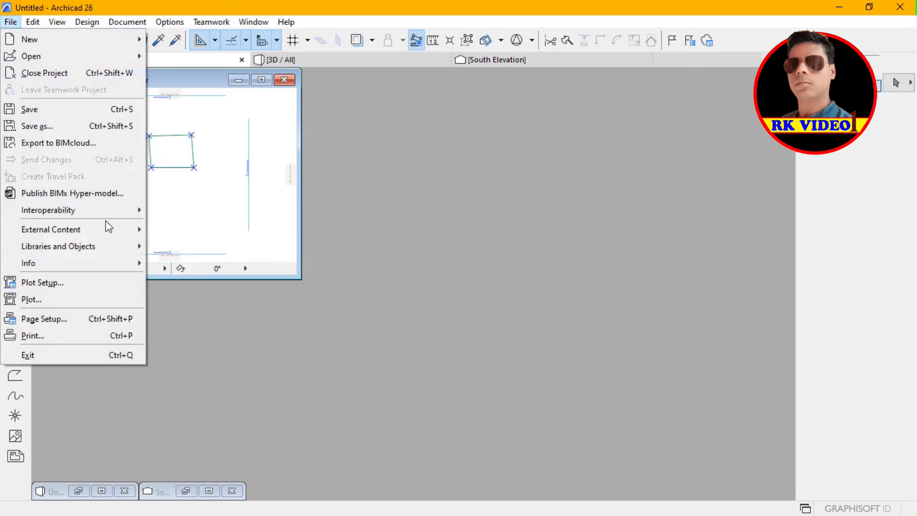
{"action": "mouse_move", "coordinate": [123, 242]}
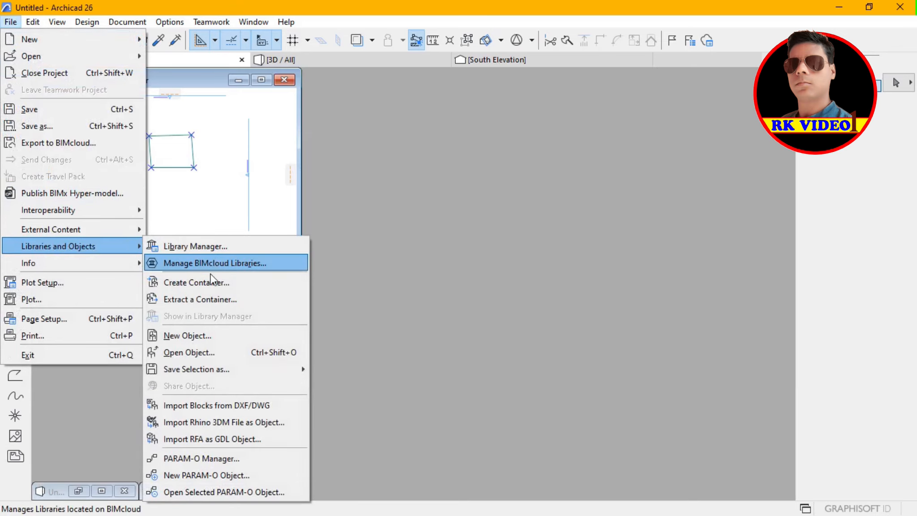
{"action": "left_click", "coordinate": [175, 341]}
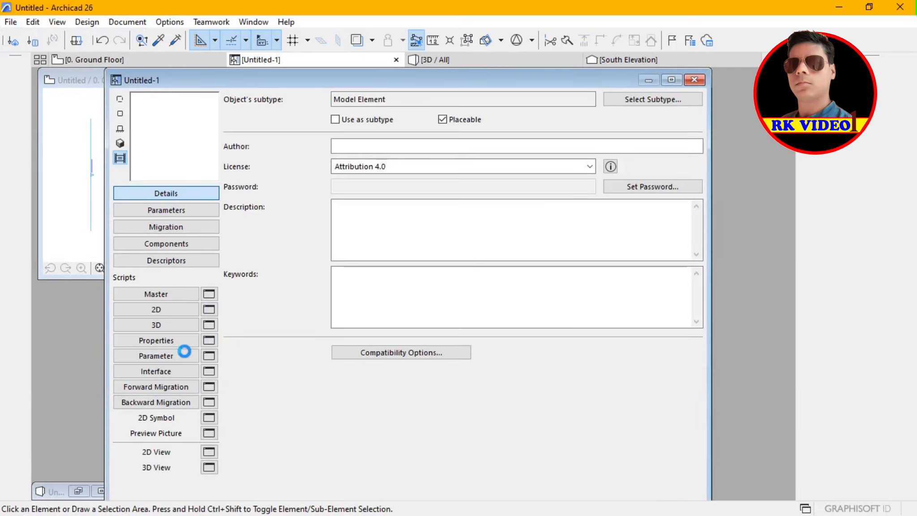
{"action": "left_click_drag", "start_coordinate": [296, 84], "coordinate": [508, 87]}
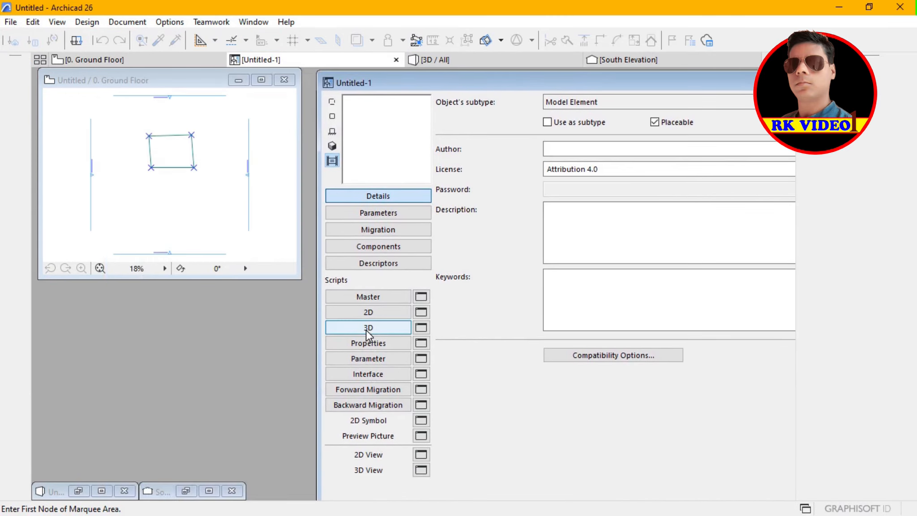
Open the new object's 2D script and select the quadrilateral's four lines and four hotspots on the ground floor plan.
{"action": "left_click", "coordinate": [368, 313]}
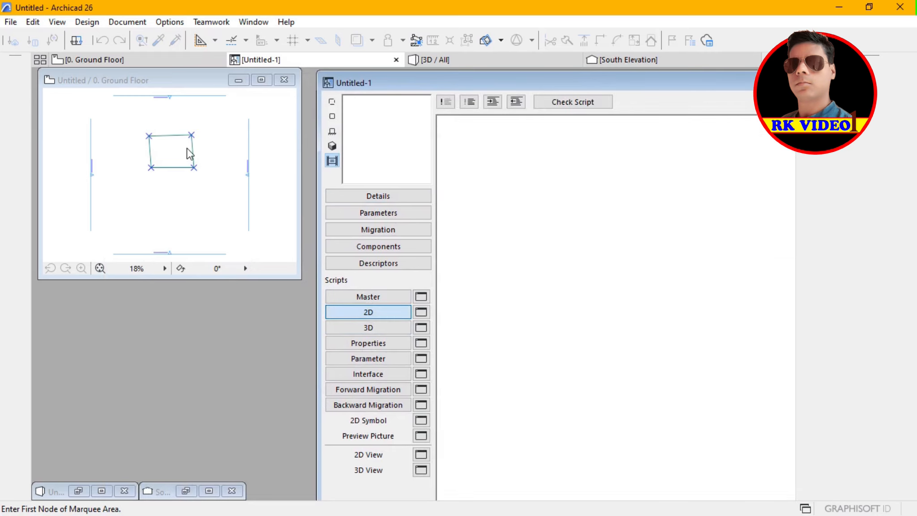
{"action": "left_click", "coordinate": [130, 126]}
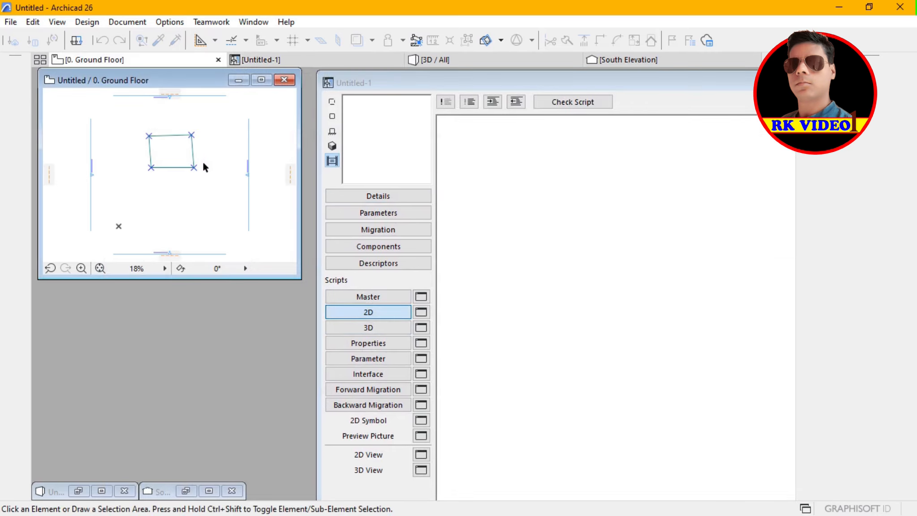
{"action": "left_click_drag", "start_coordinate": [134, 126], "coordinate": [211, 177]}
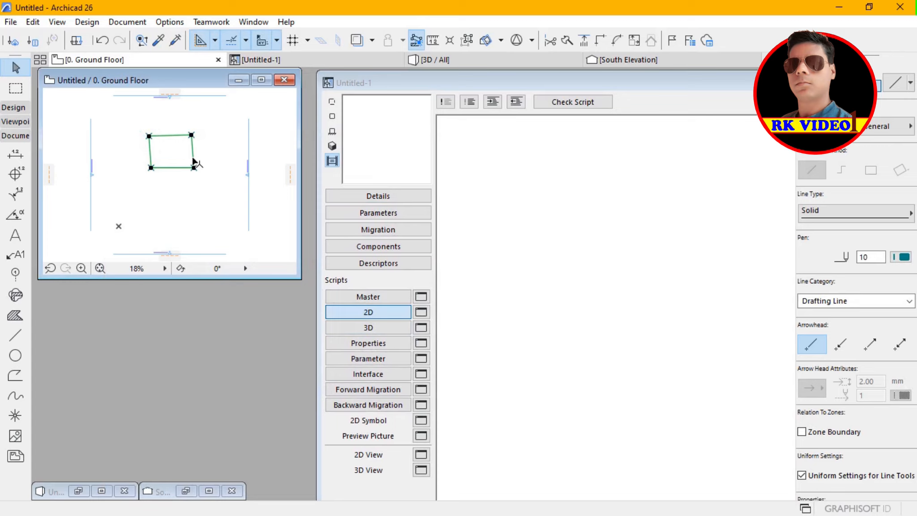
Transfer the selected quadrilateral and its hotspots from the ground floor plan into the 2D script as GDL code.
{"action": "left_click", "coordinate": [170, 169]}
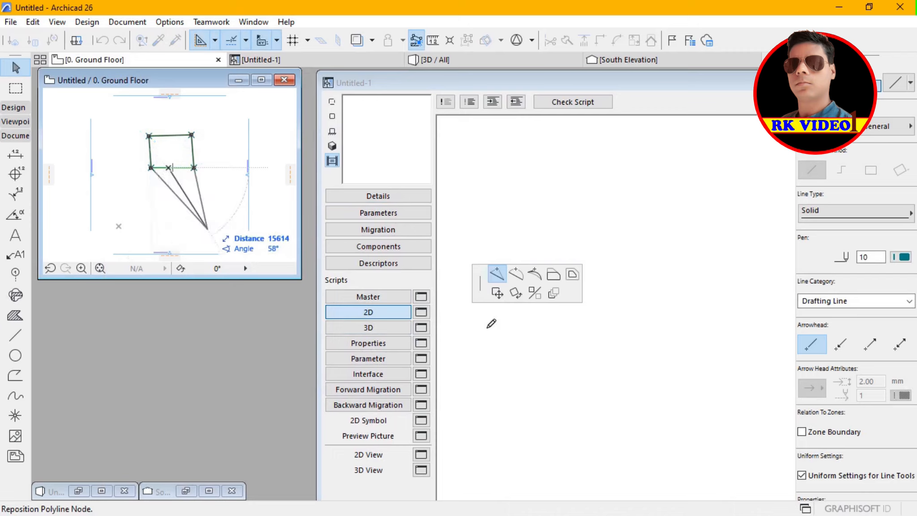
{"action": "left_click", "coordinate": [498, 293]}
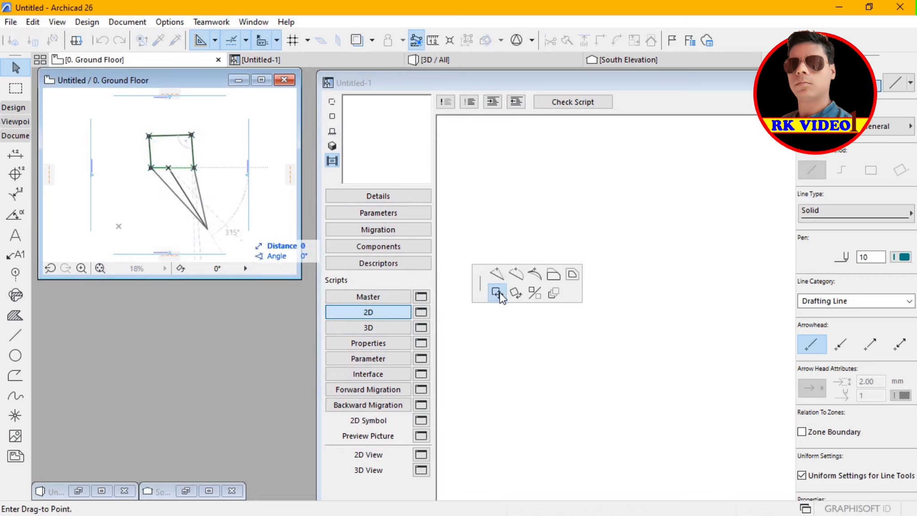
{"action": "left_click", "coordinate": [190, 172]}
{"action": "left_click", "coordinate": [192, 151]}
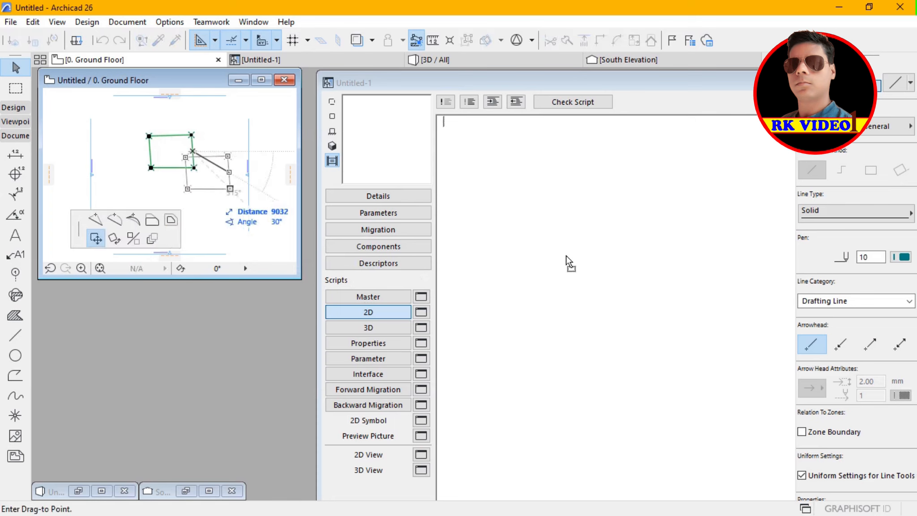
{"action": "left_click", "coordinate": [536, 344]}
{"action": "left_click", "coordinate": [539, 265]}
Preview the object's 2D symbol, open its 2D view in a separate window, and return to the script.
{"action": "left_click", "coordinate": [334, 115]}
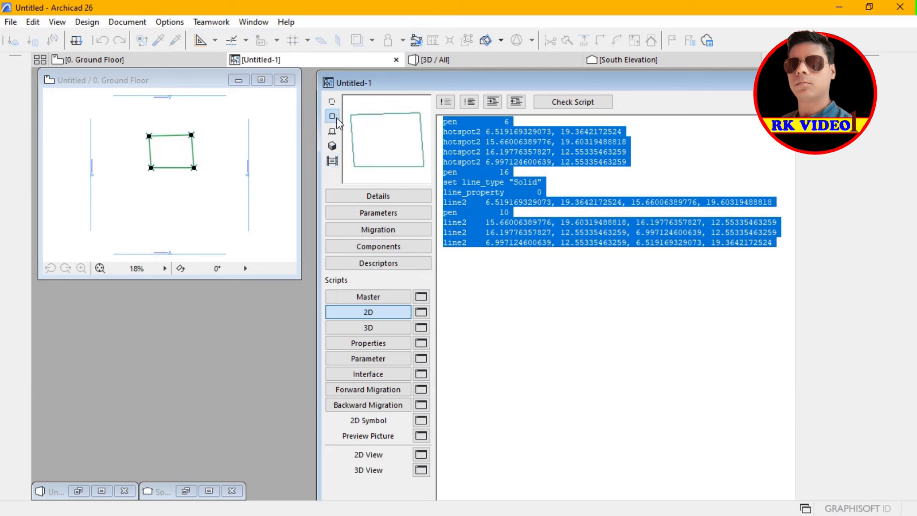
{"action": "left_click", "coordinate": [421, 455]}
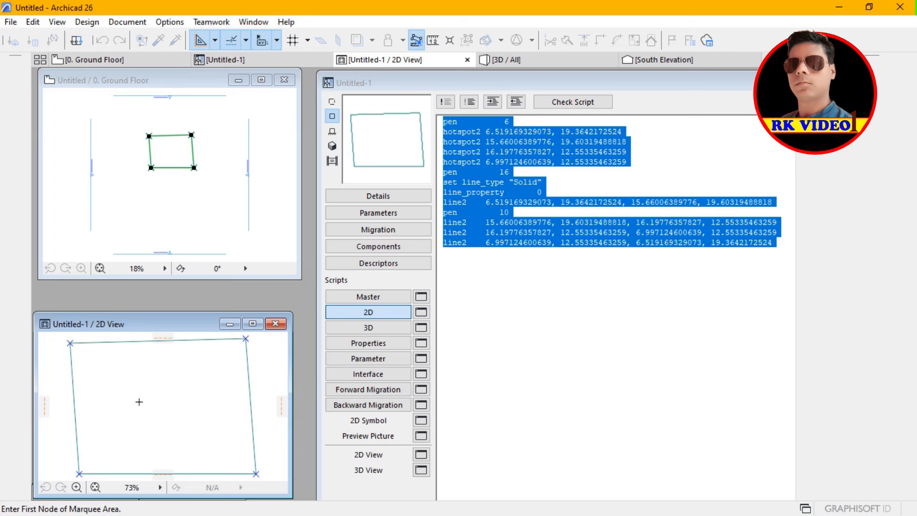
{"action": "left_click", "coordinate": [569, 192]}
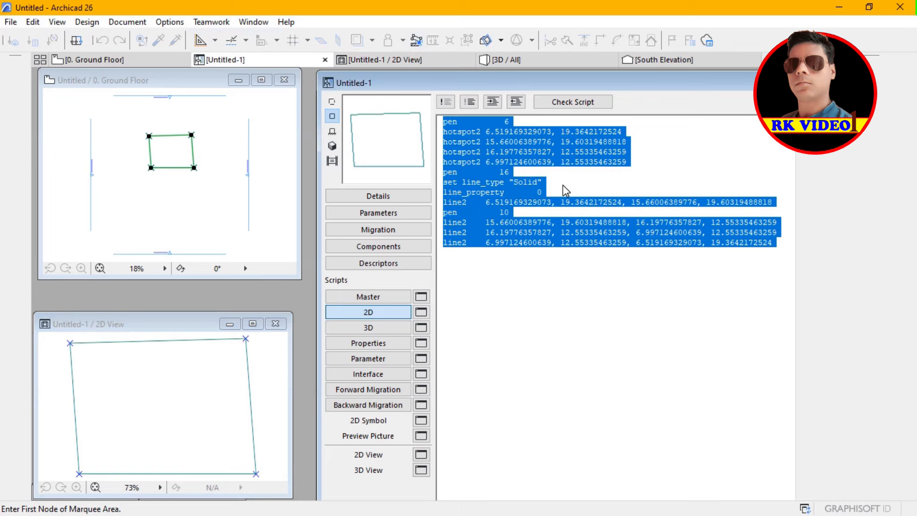
{"action": "left_click", "coordinate": [662, 196]}
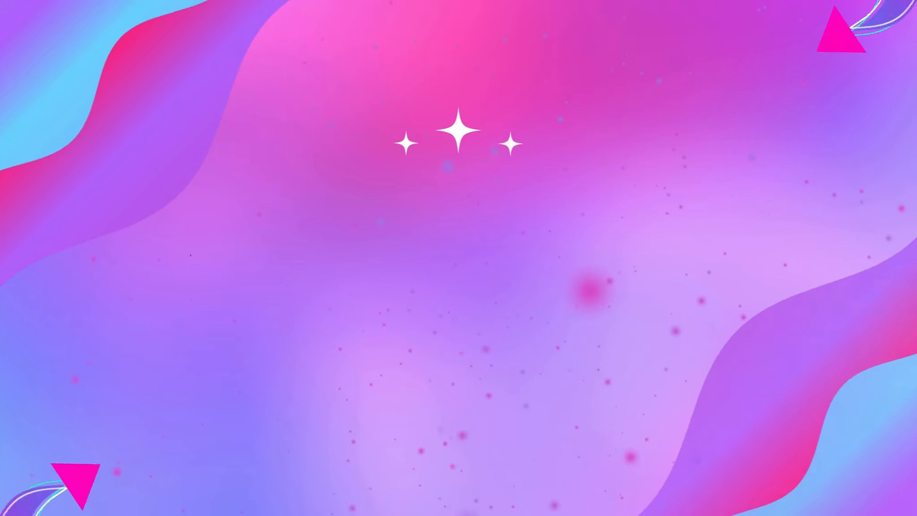